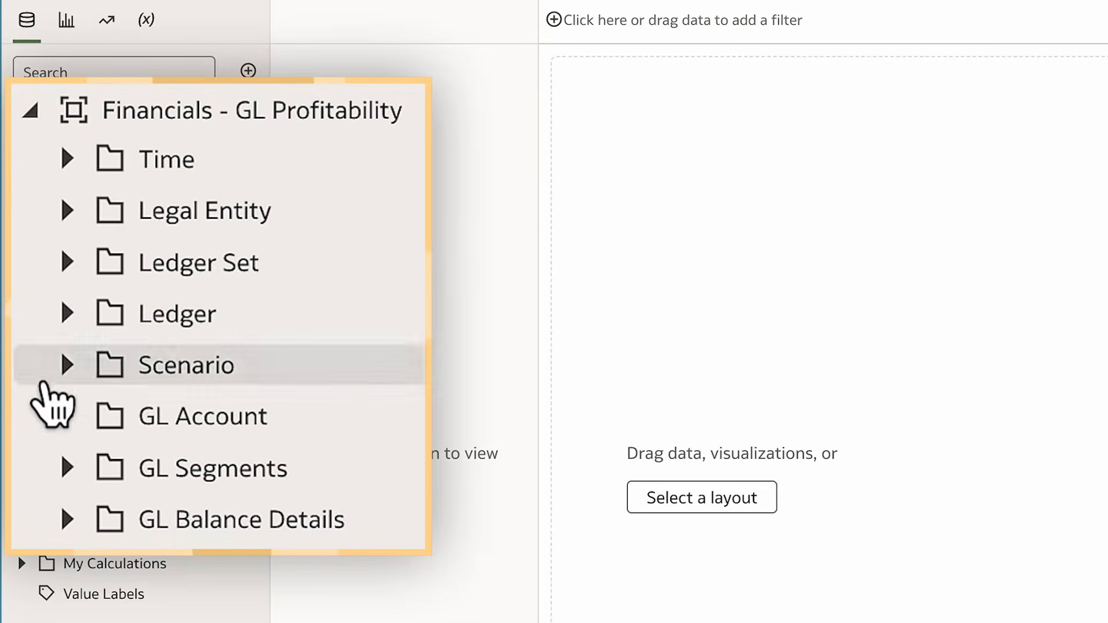
Create a text parameter named Select_Scenario with Allow Multi Select turned on
left_click(66, 365)
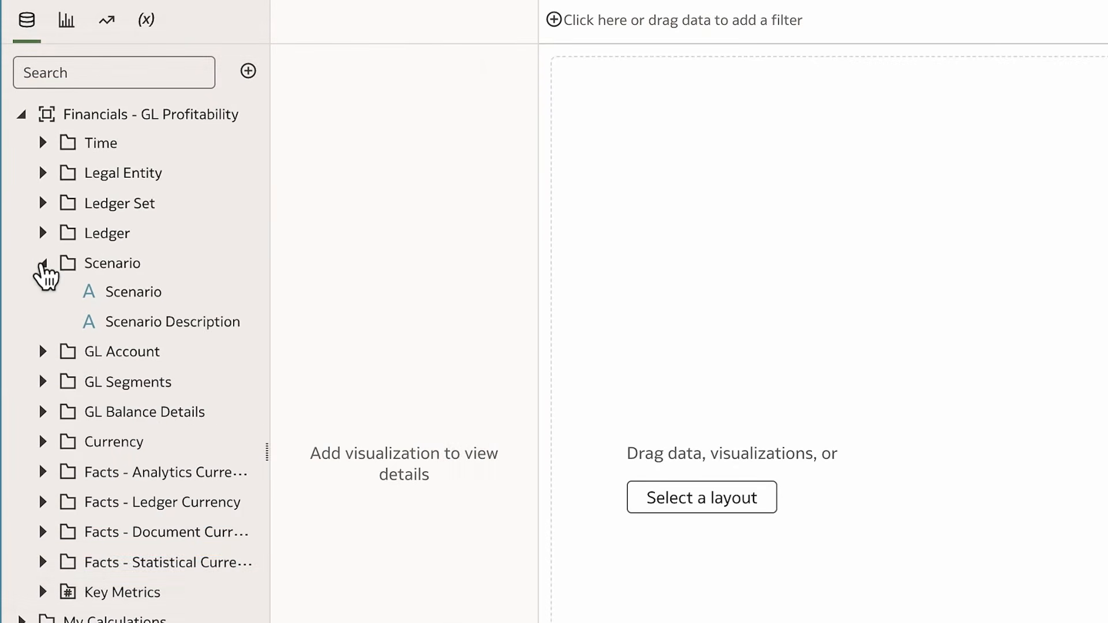
left_click(147, 21)
left_click(249, 72)
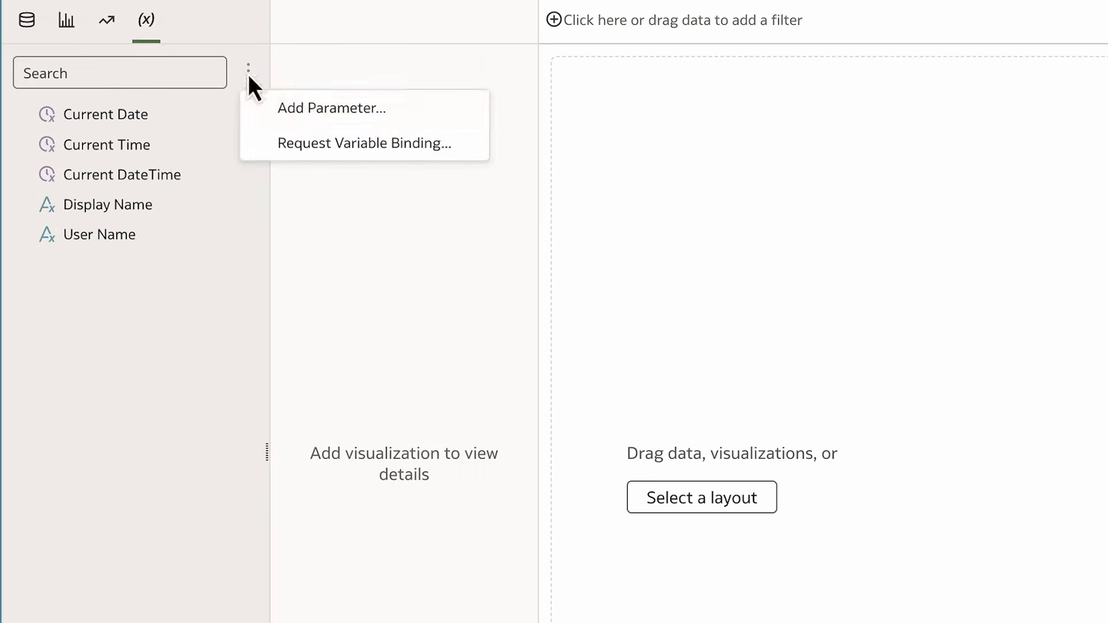
left_click(303, 113)
left_click(580, 320)
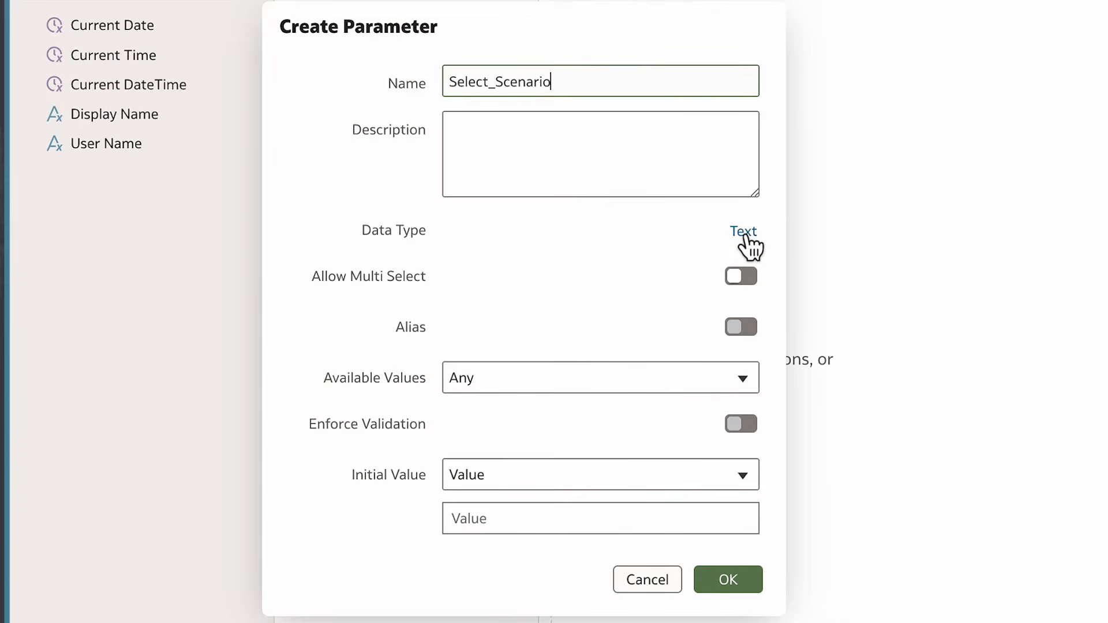
left_click(751, 280)
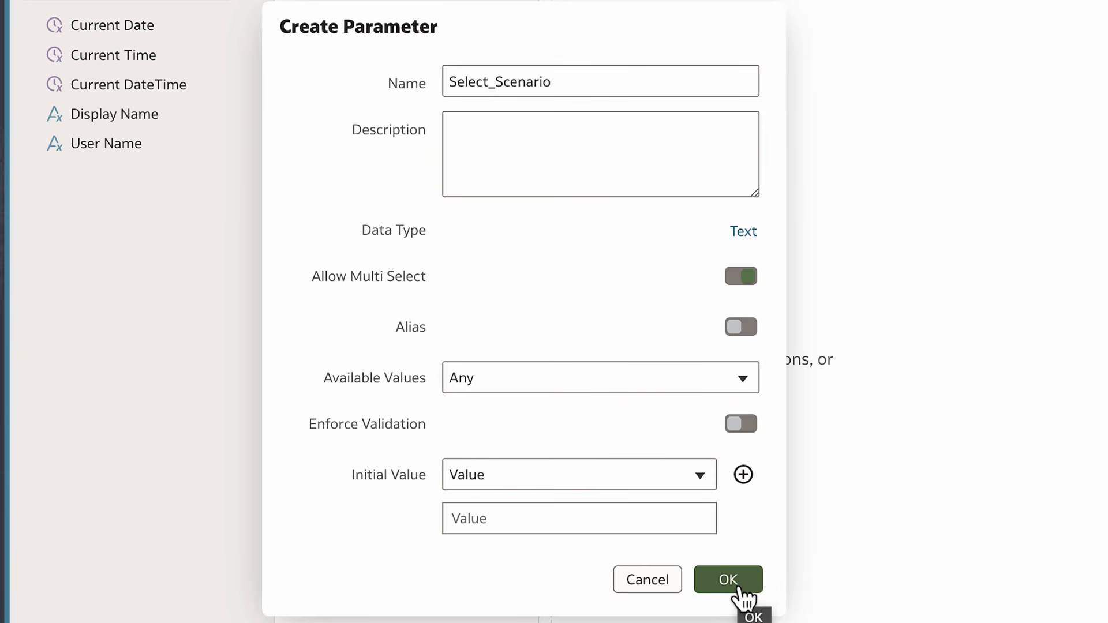
left_click(740, 592)
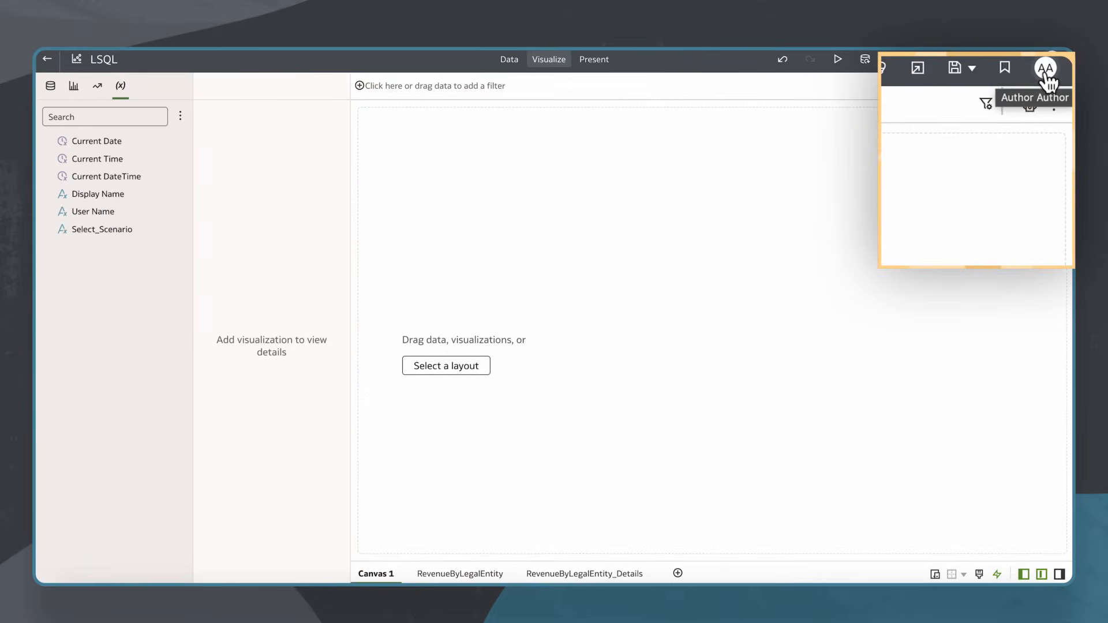
Open the user profile's Advanced settings and enable Developer Options
left_click(1047, 78)
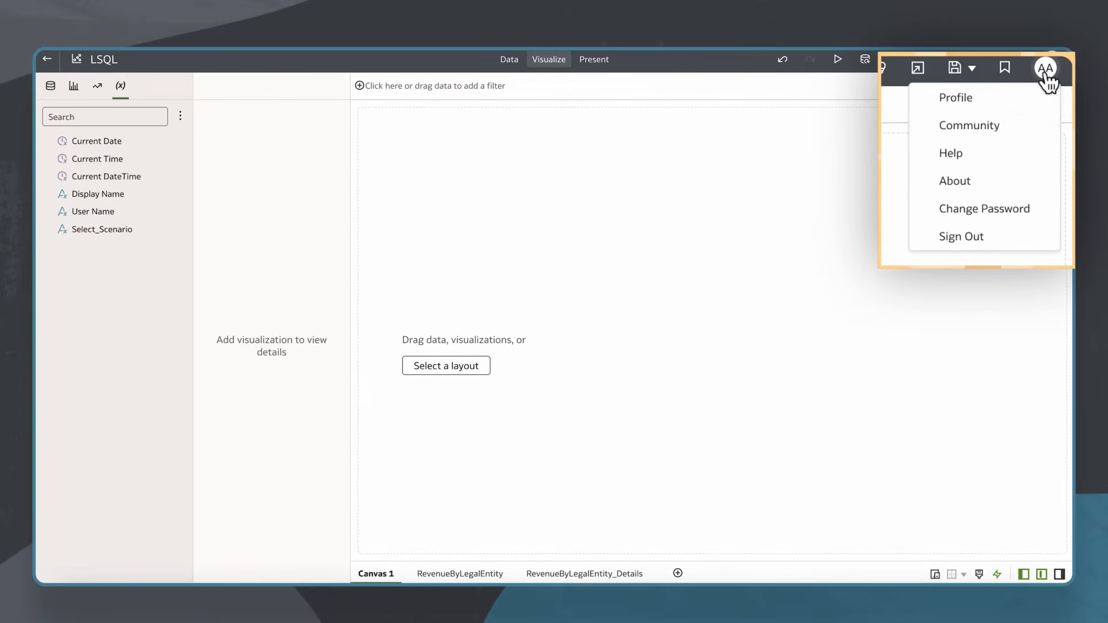
left_click(1004, 98)
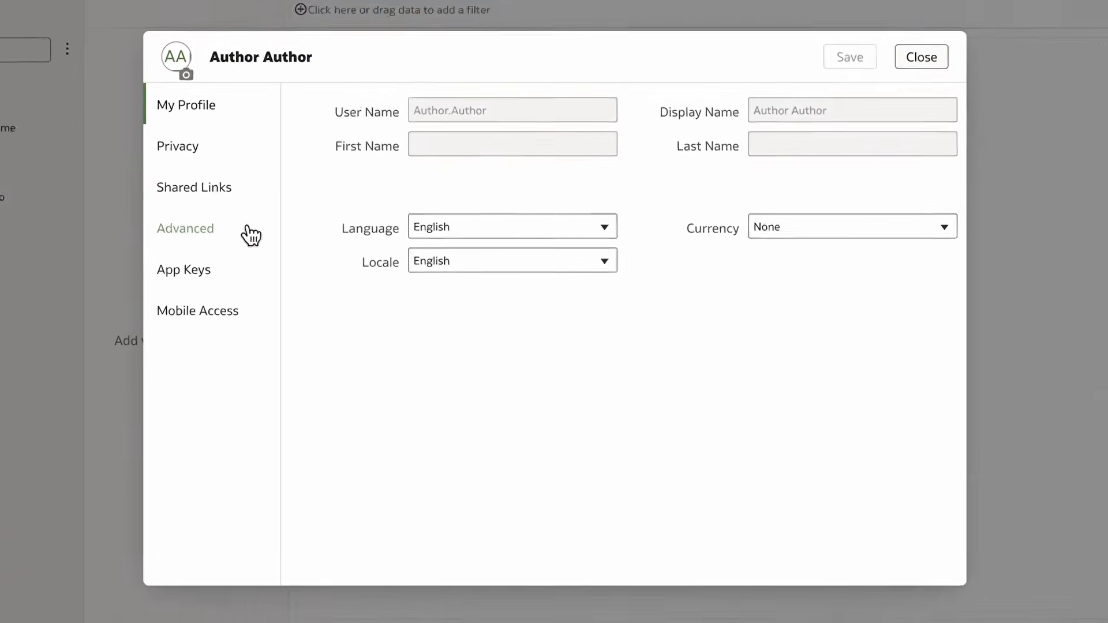
left_click(327, 257)
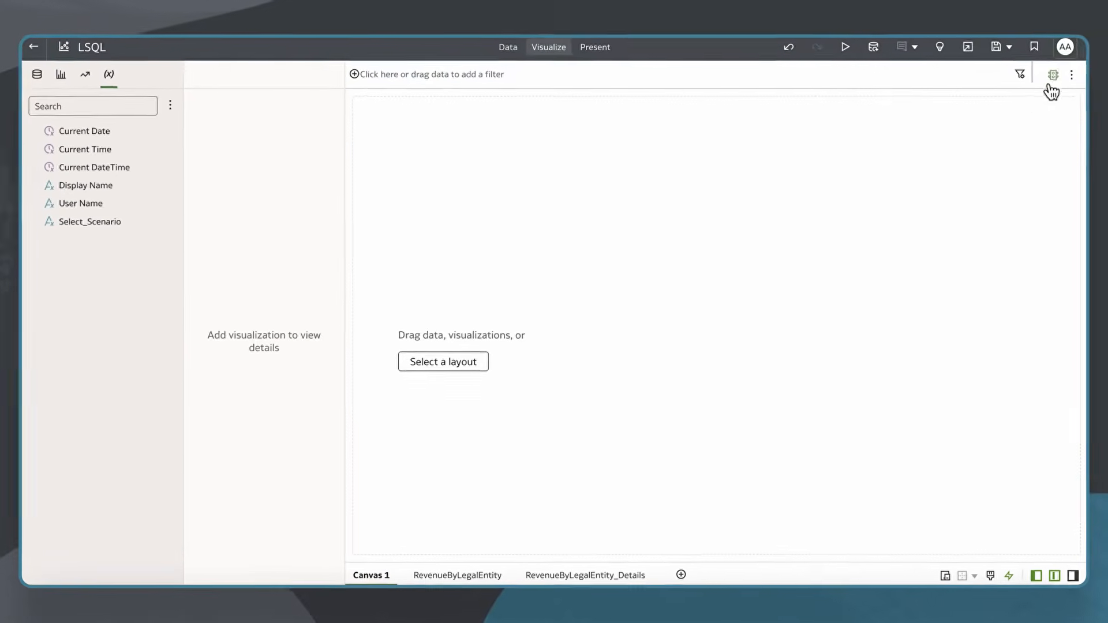
Open the Developer tools panel for the workbook
left_click(1072, 74)
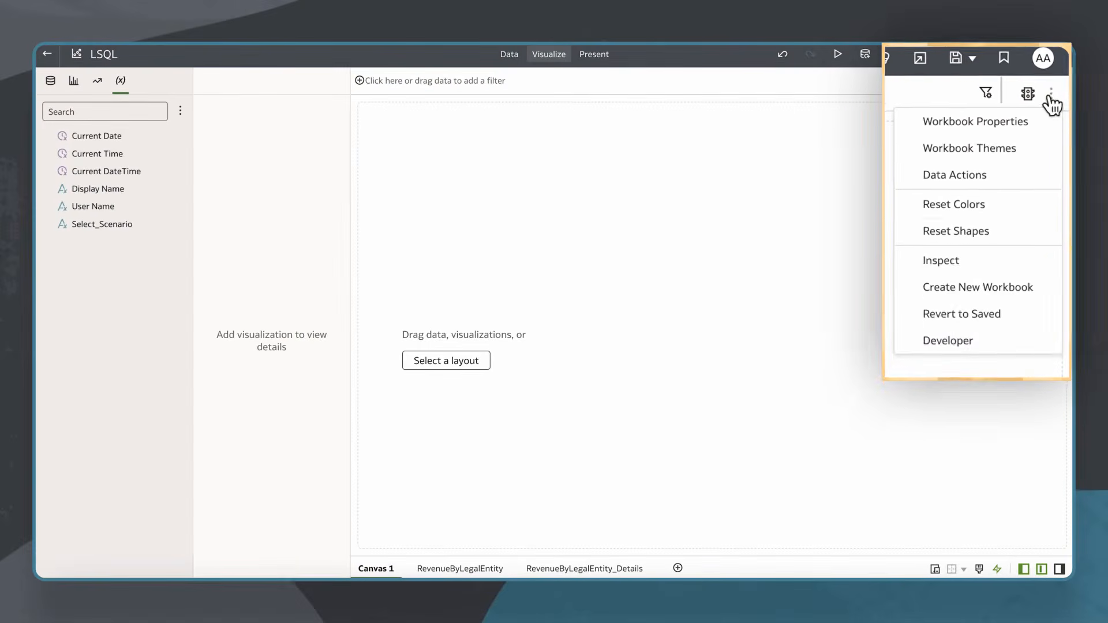
left_click(1006, 362)
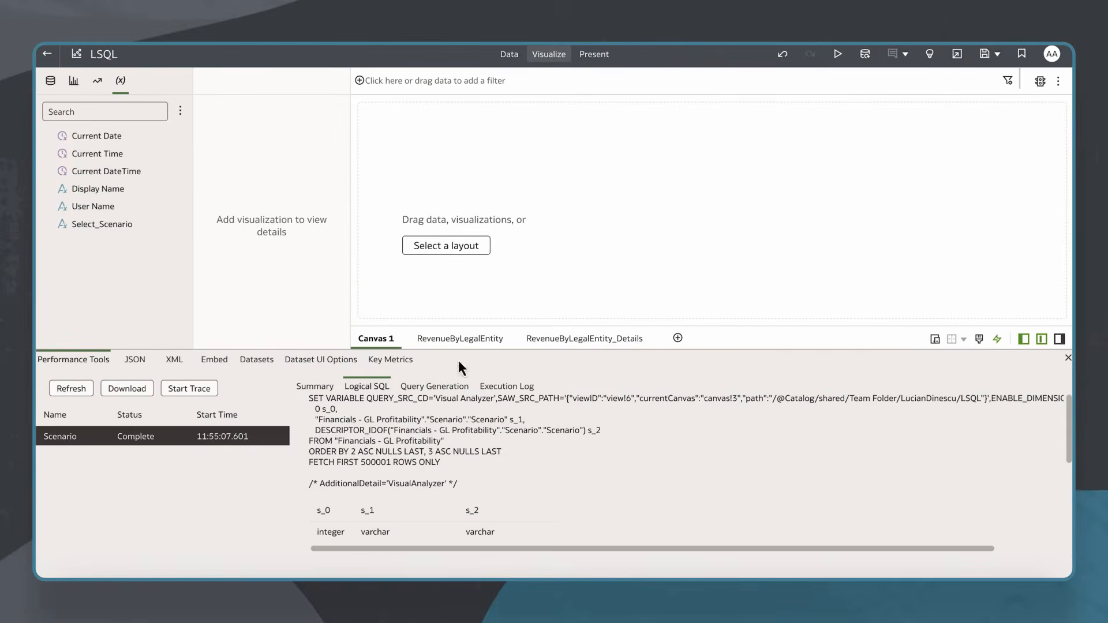
Add the Scenario column to Canvas 1 as a table visualization to generate its query
left_click(75, 392)
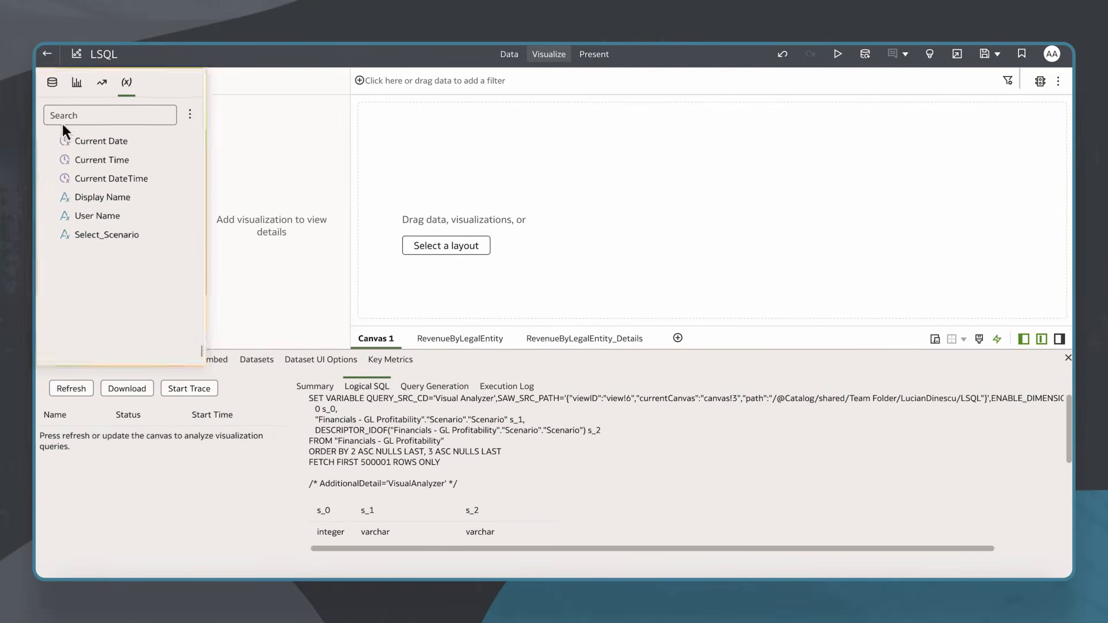
left_click(50, 80)
double_click(130, 282)
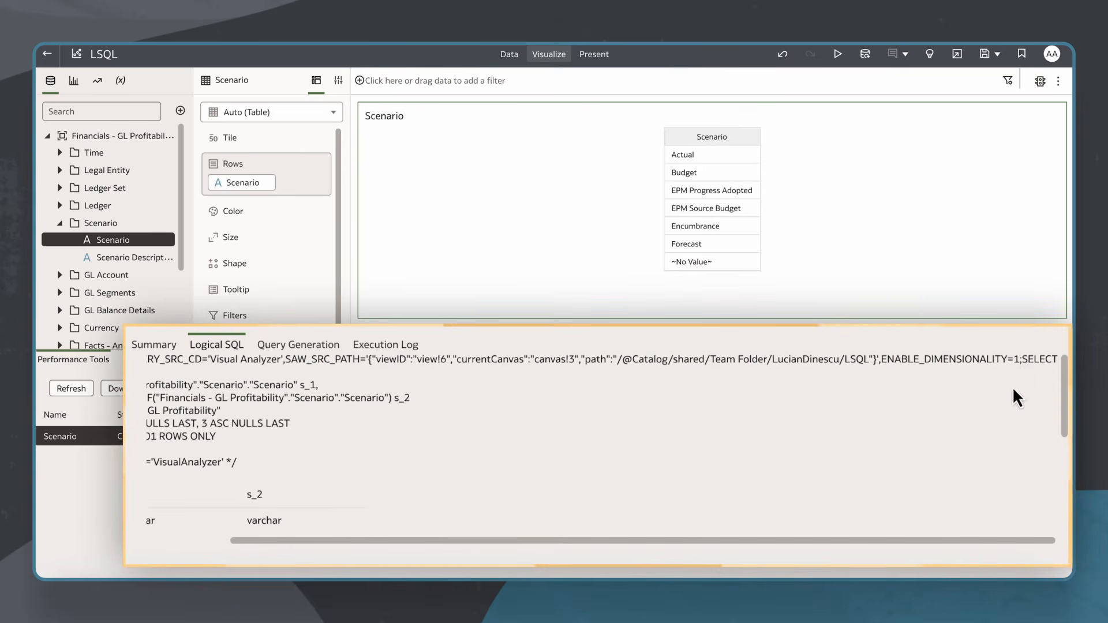
Select and copy the generated Logical SQL statement, then close the Developer panel
left_click_drag(1024, 359, 975, 446)
left_click_drag(877, 541, 795, 541)
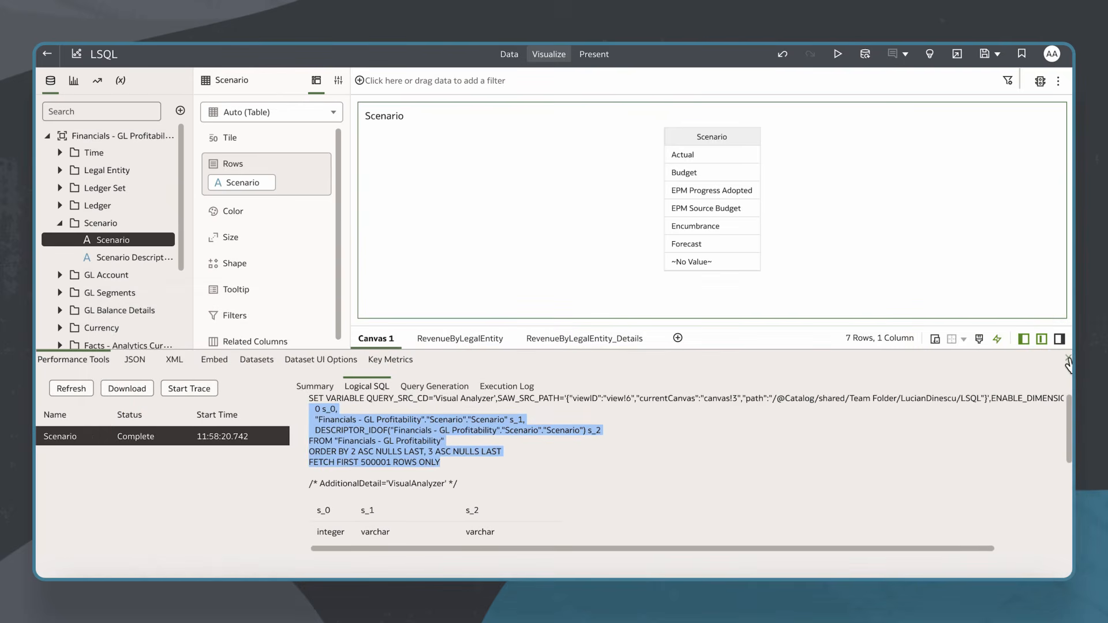
left_click(1068, 359)
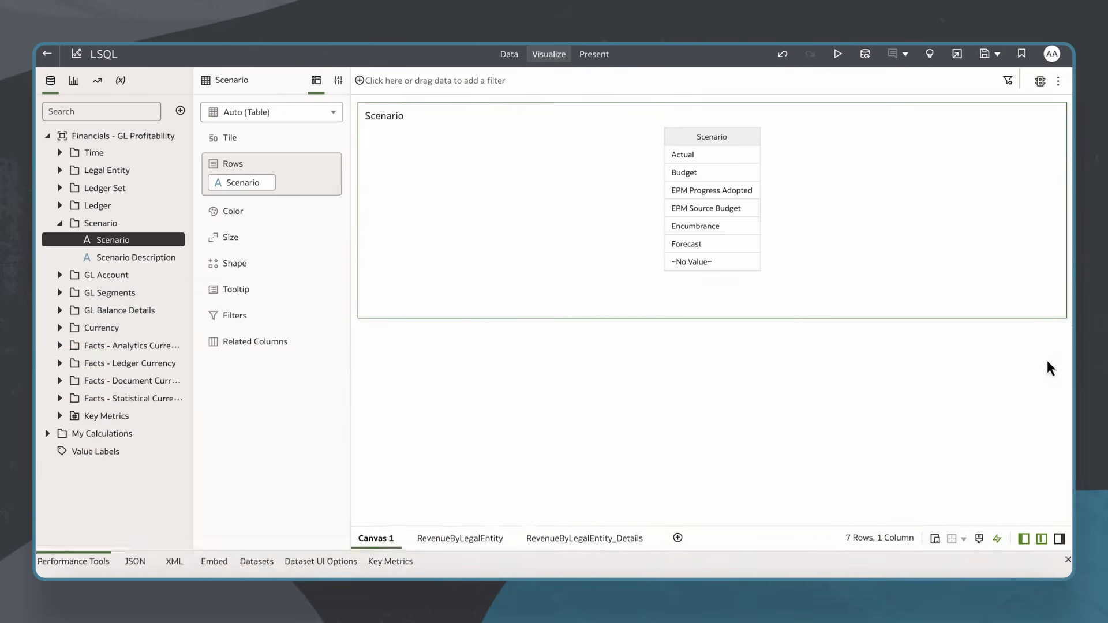
On the RevenueByLegalEntity canvas, edit the Select_Scenario parameter and set Available Values to Logical SQL Query
left_click(434, 568)
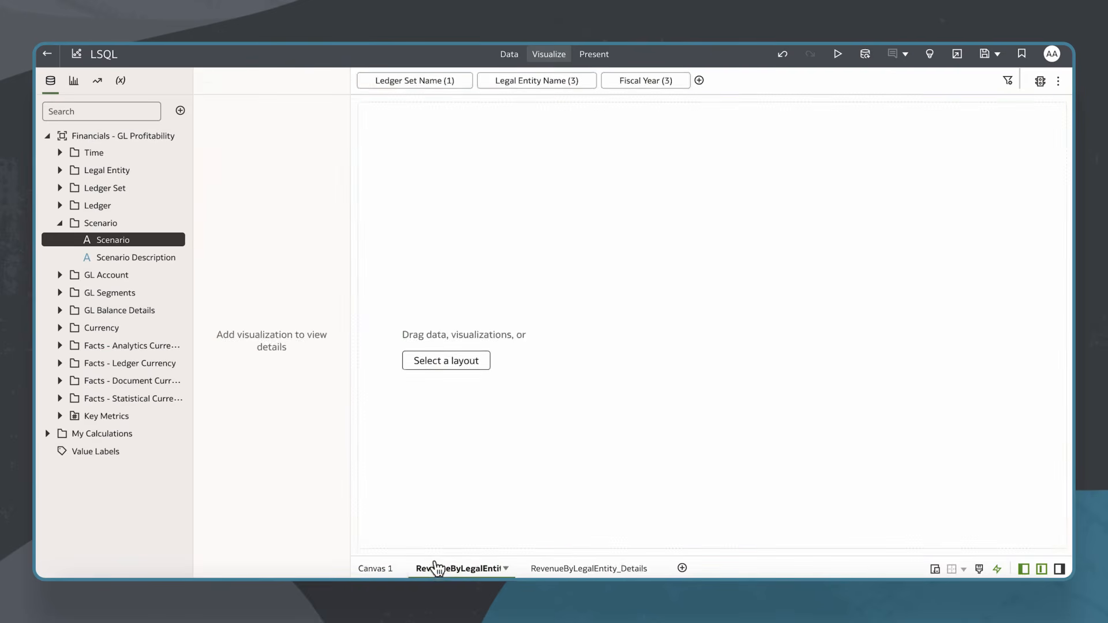
left_click(120, 80)
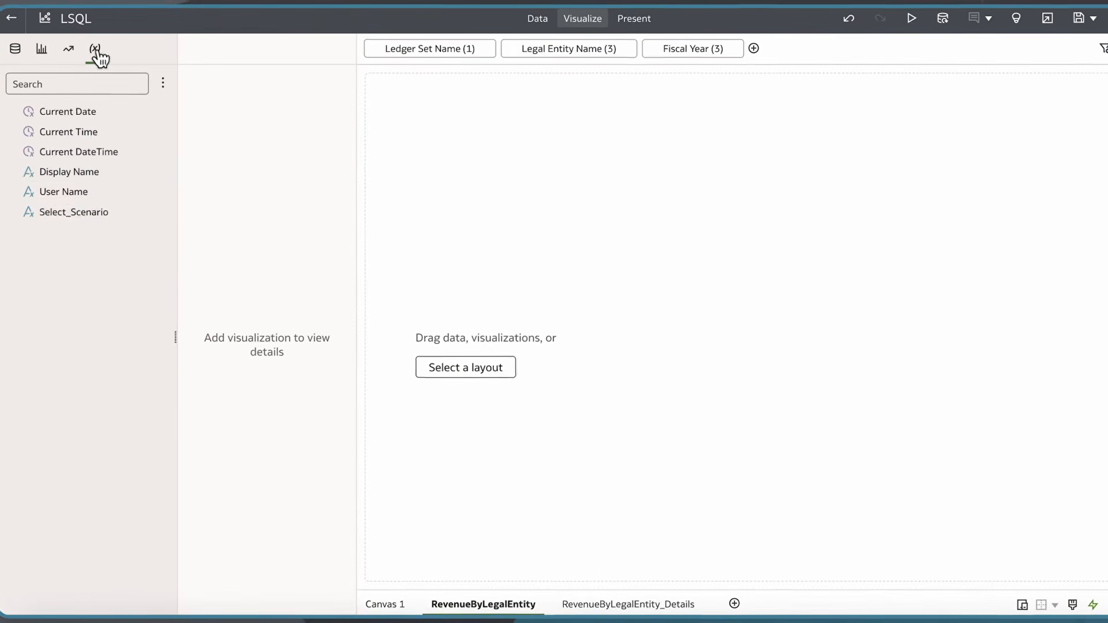
right_click(91, 216)
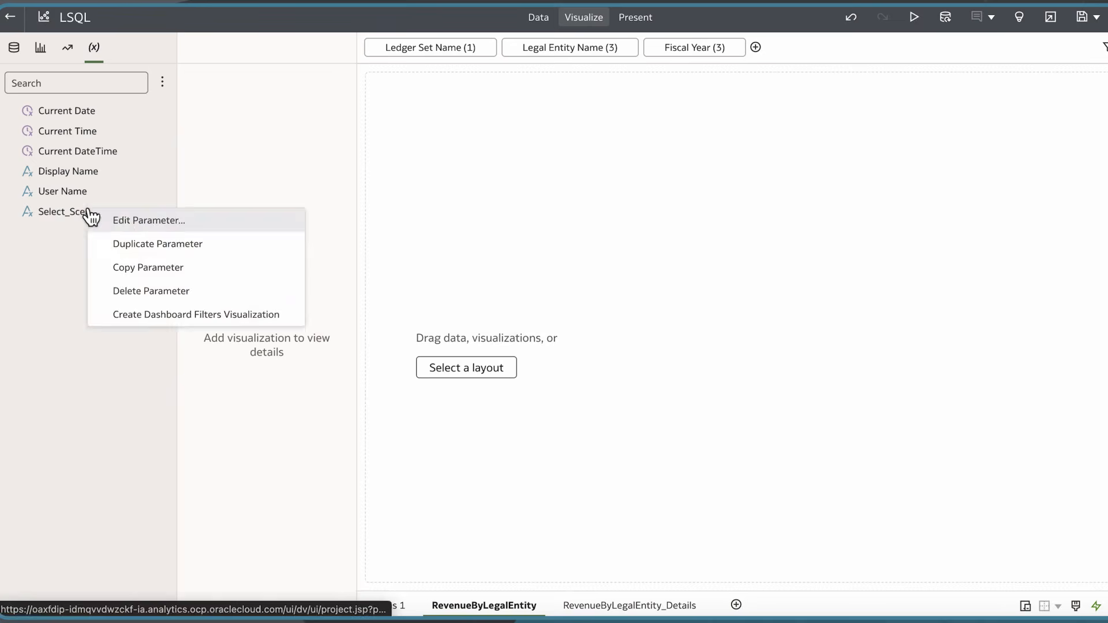
left_click(120, 219)
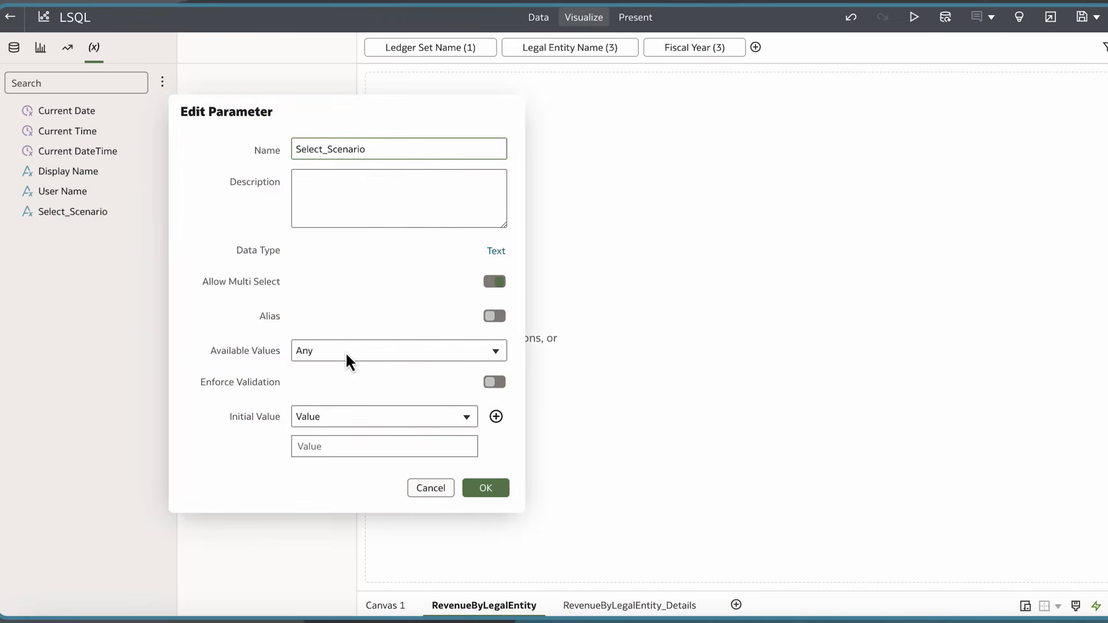
left_click(348, 353)
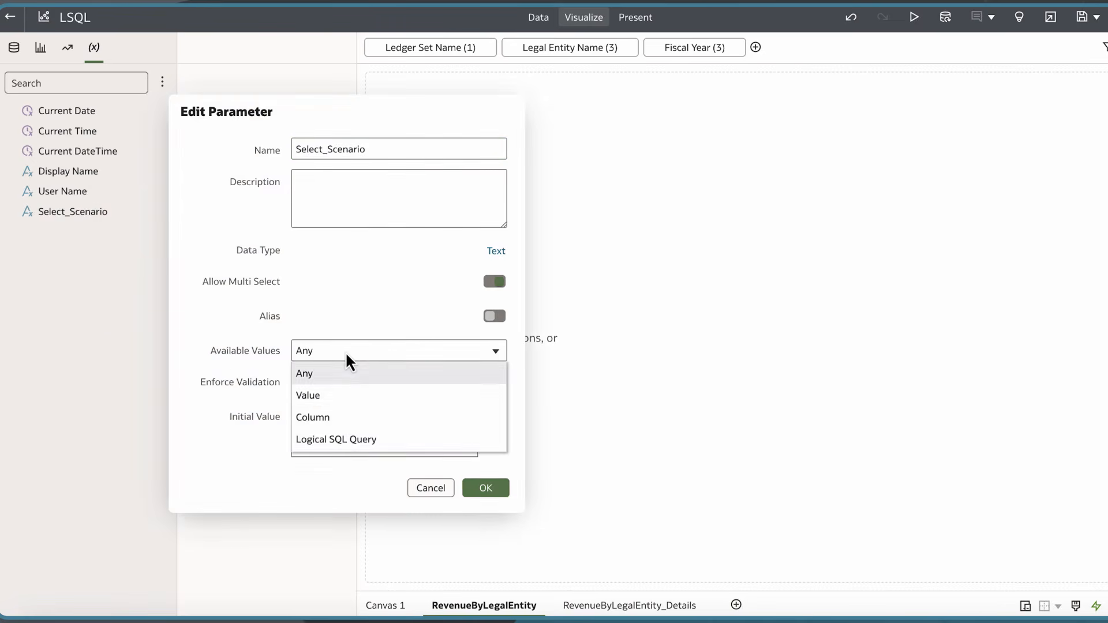
left_click(352, 441)
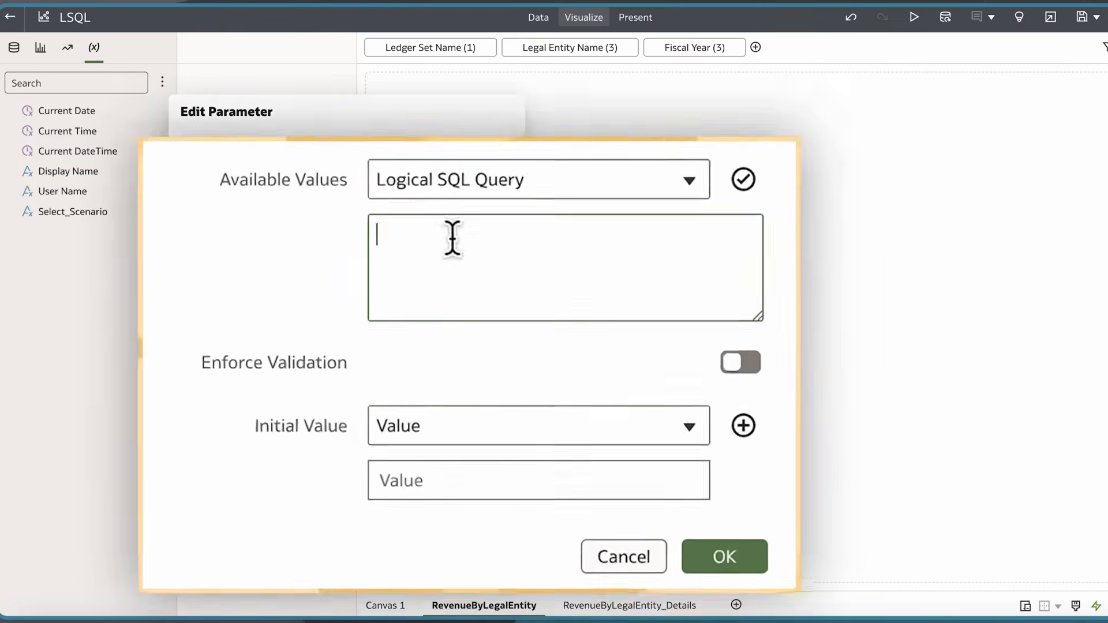
Paste the copied query into the available values box and delete the "0 s_0," column line
key("ctrl+v")
scroll(453, 237, "up", 5)
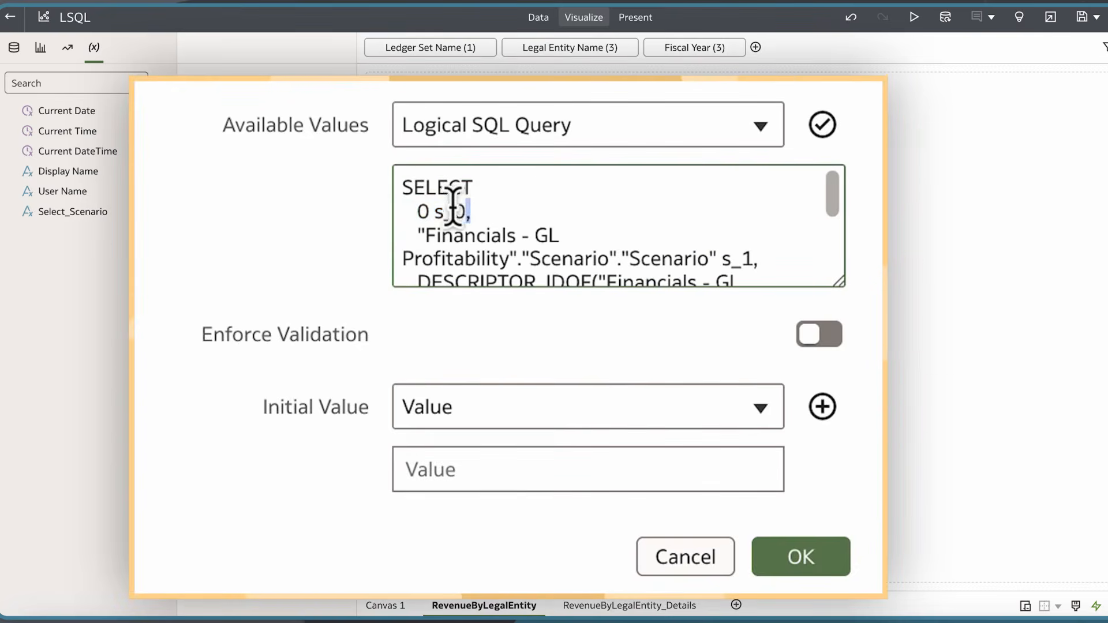
left_click_drag(453, 211, 383, 227)
key("BackSpace")
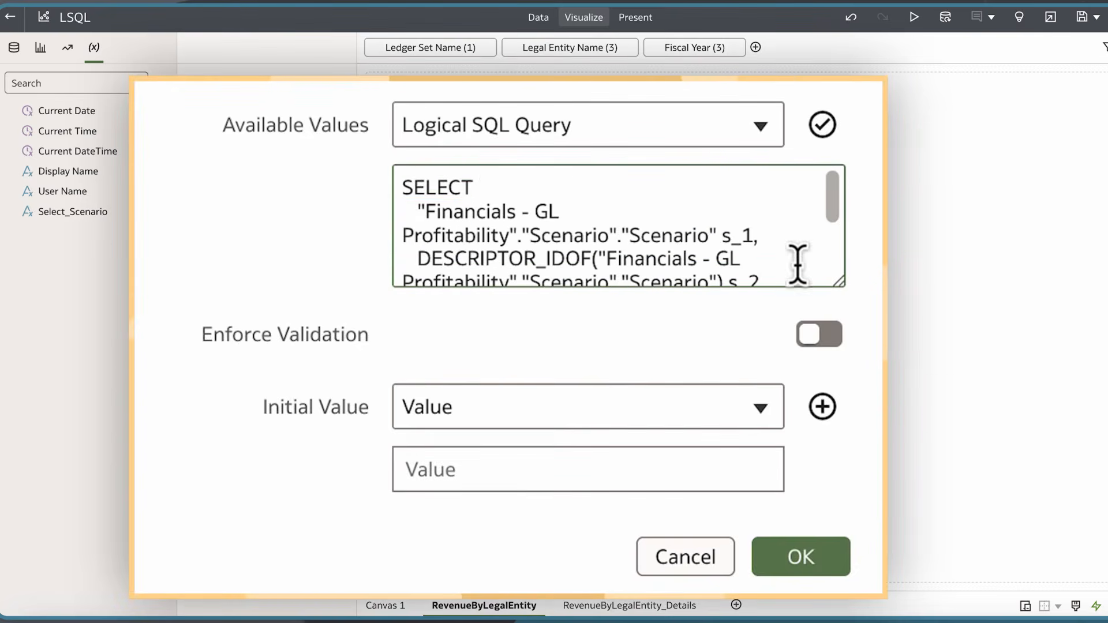
Remove the s_1 and s_2 column aliases from the query
left_click(752, 238)
key("BackSpace")
key("BackSpace")
key("BackSpace")
left_click(774, 276)
key("BackSpace")
key("BackSpace")
key("BackSpace")
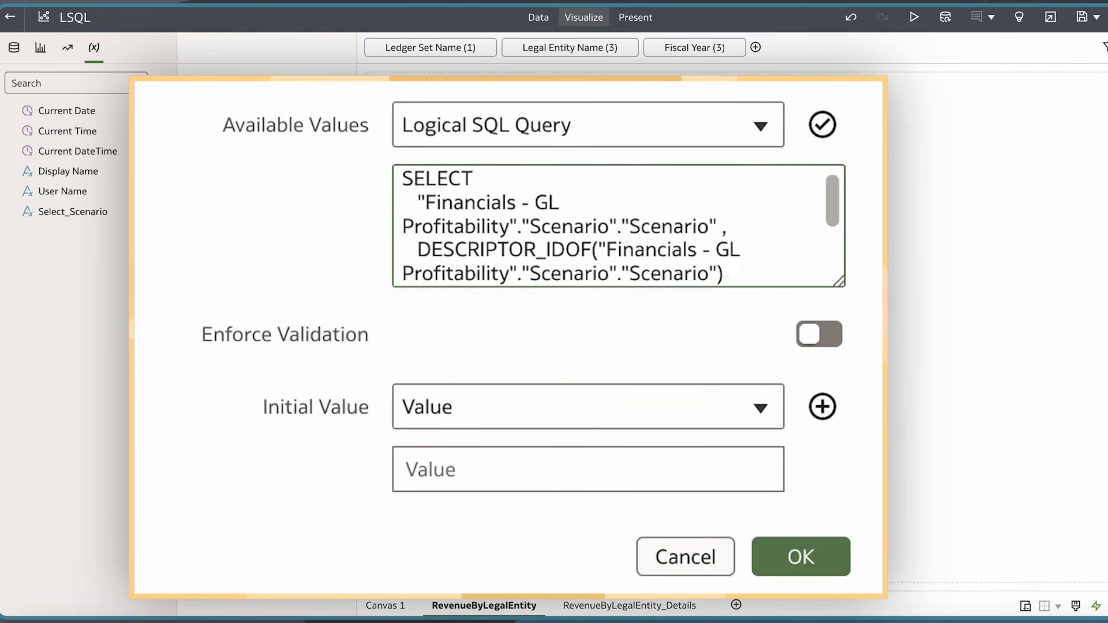
Delete the FETCH clause, change the sort to ORDER BY 1 ASC NULLS LAST, and validate the query
scroll(774, 254, "down", 2)
left_click_drag(675, 255, 754, 317)
key("BackSpace")
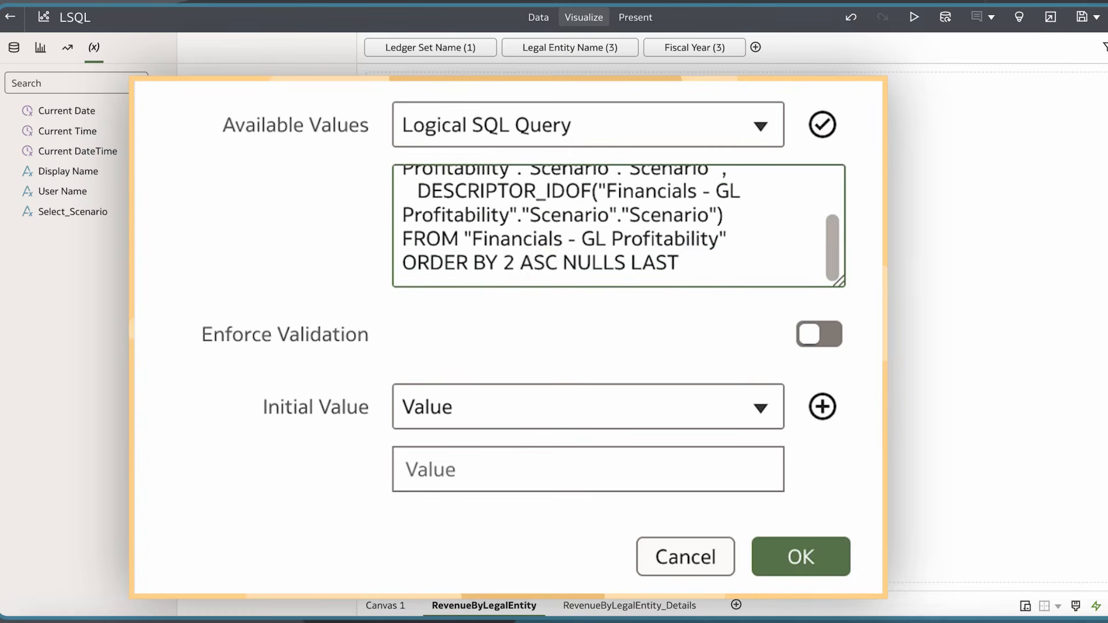
left_click(516, 263)
key("BackSpace")
type("1")
left_click(823, 123)
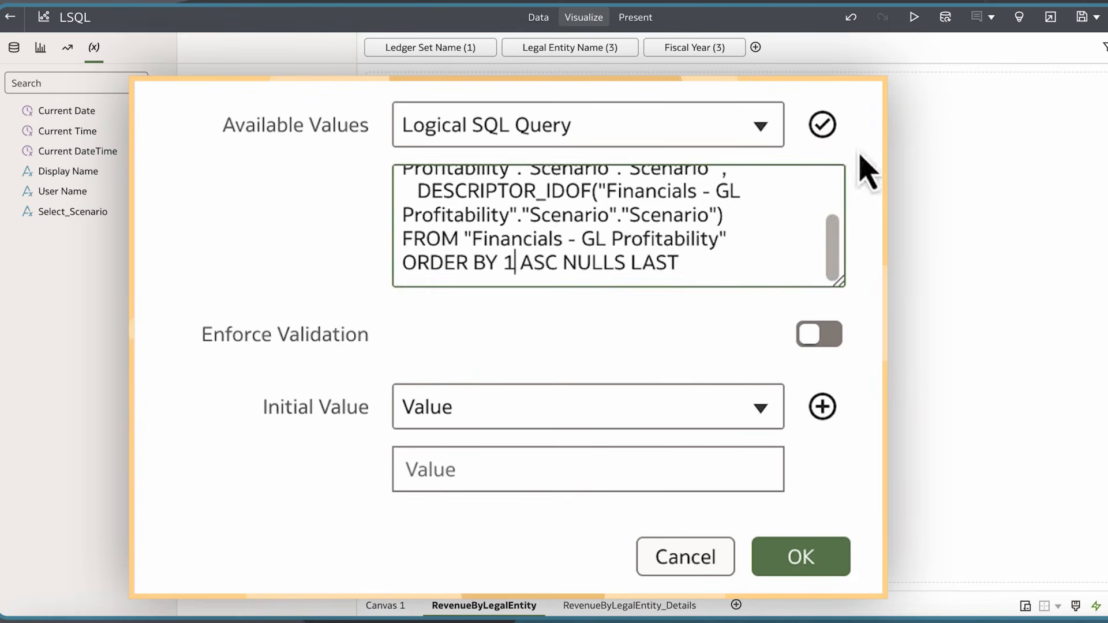
left_click(823, 123)
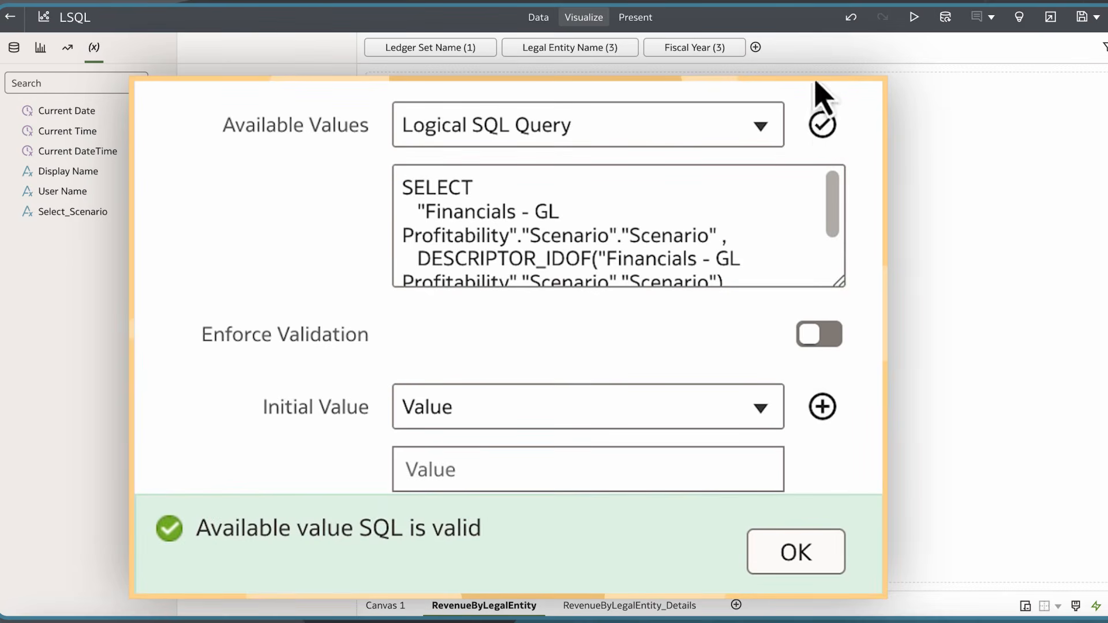
Enable Enforce Validation, set Initial Value to First Available Value, and save the parameter
left_click(827, 334)
left_click(757, 408)
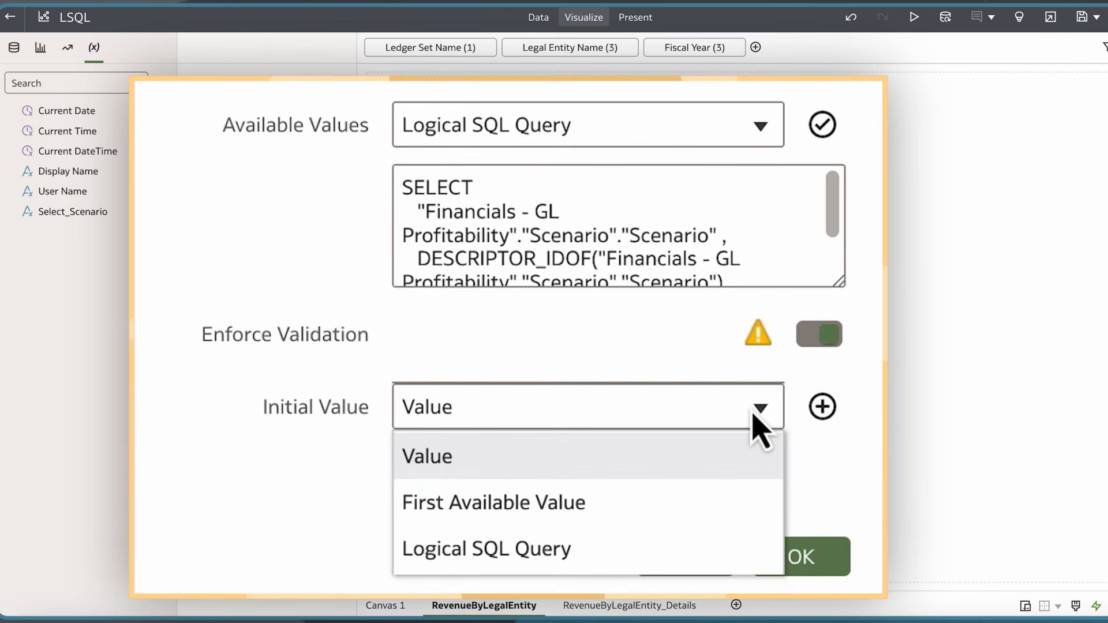
left_click(707, 502)
left_click(802, 557)
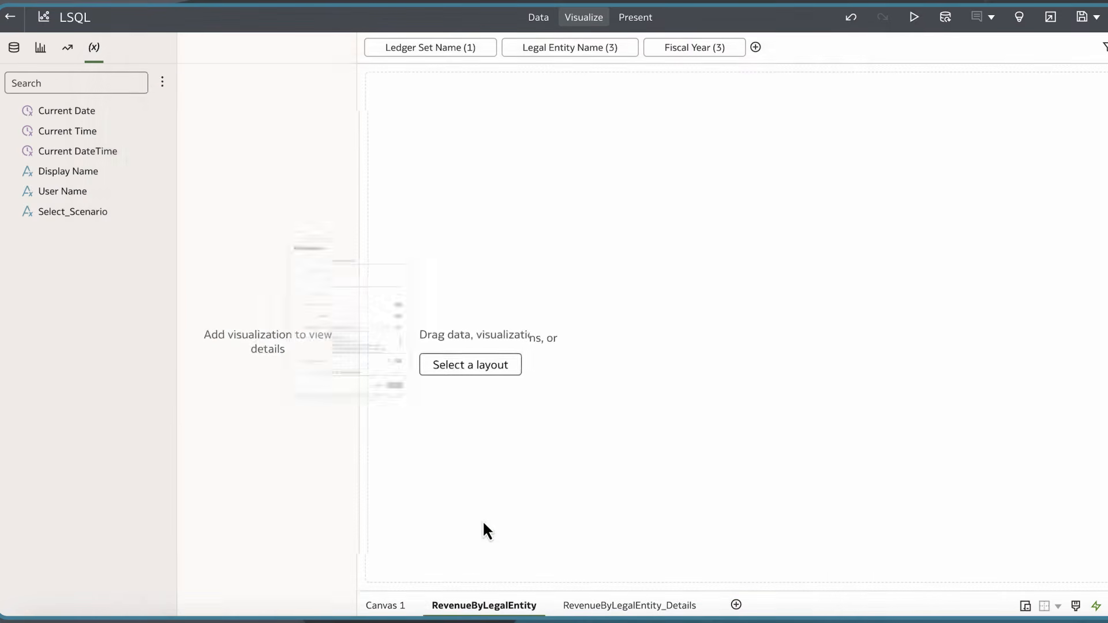
Create a Dashboard Filters visualization from the Scenario column and open its value list
left_click(13, 47)
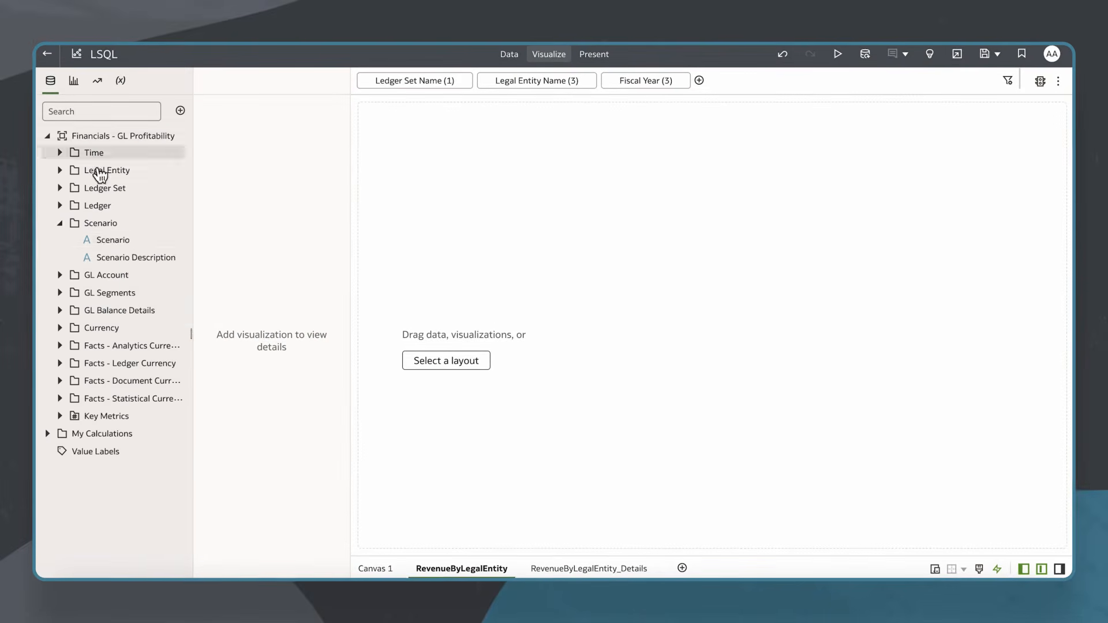
right_click(126, 244)
left_click(157, 263)
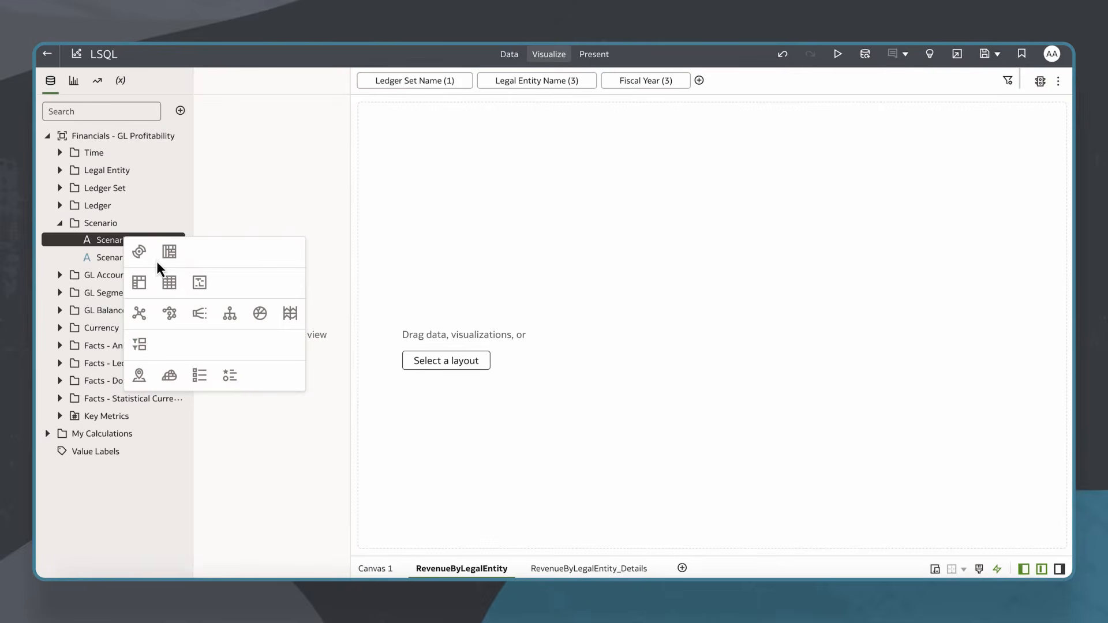
left_click(140, 345)
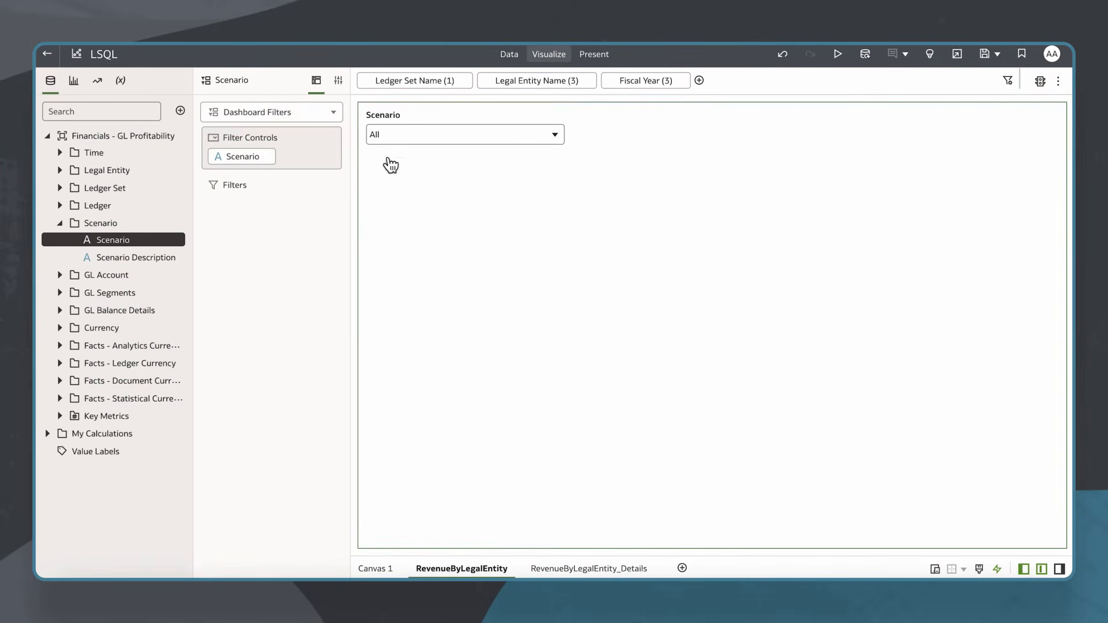
left_click(412, 137)
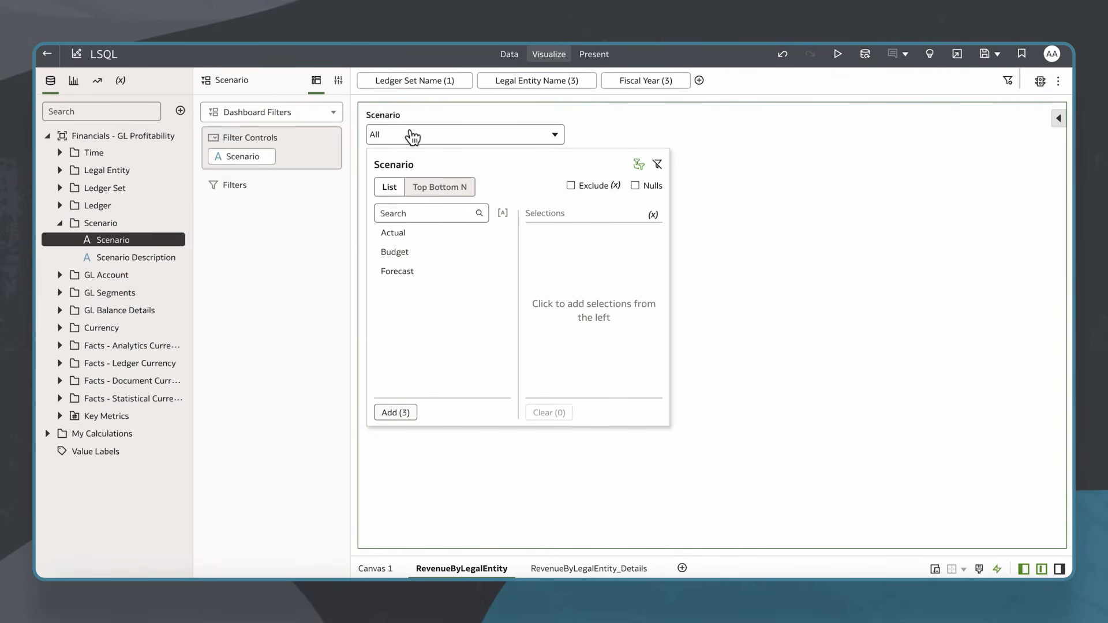
Add a Pivot visualization of the Scenario column to the canvas
right_click(111, 246)
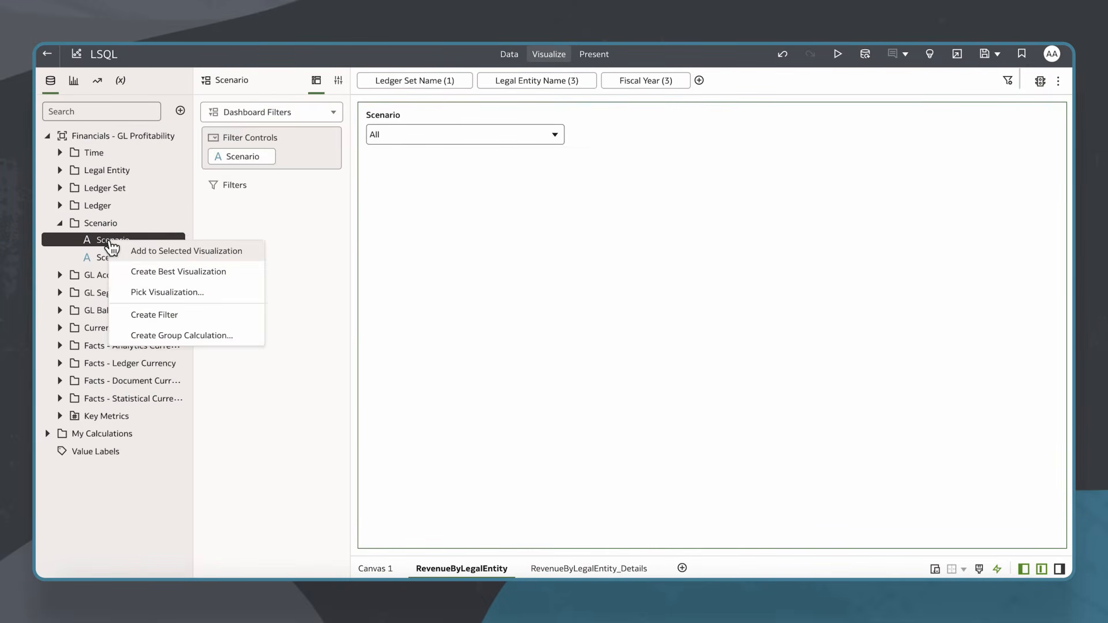
left_click(146, 292)
left_click(126, 287)
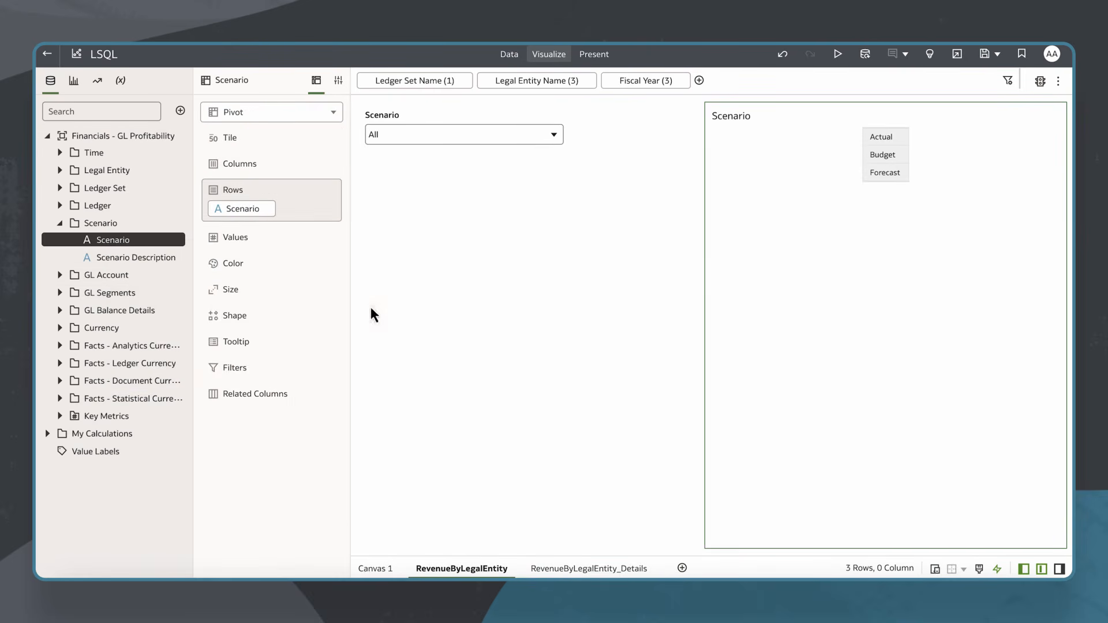
Move the Scenario dashboard filter so it sits above the pivot table
left_click(566, 205)
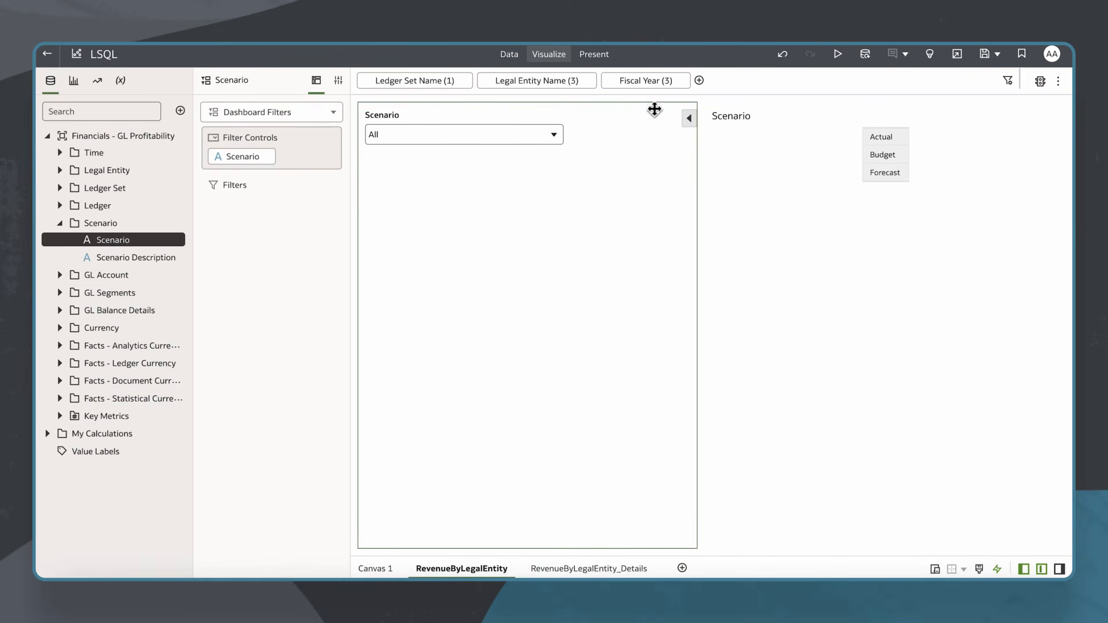
left_click_drag(655, 109, 618, 172)
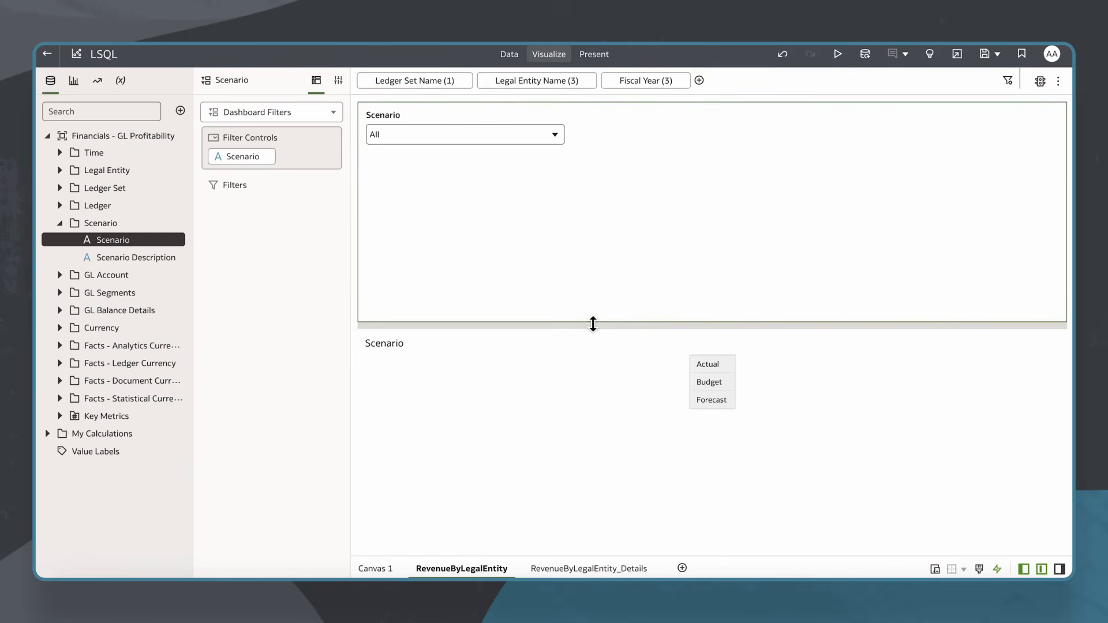
Shrink the Scenario dashboard filter area and move Scenario from the pivot's rows to its columns
left_click_drag(593, 324, 597, 173)
left_click(566, 254)
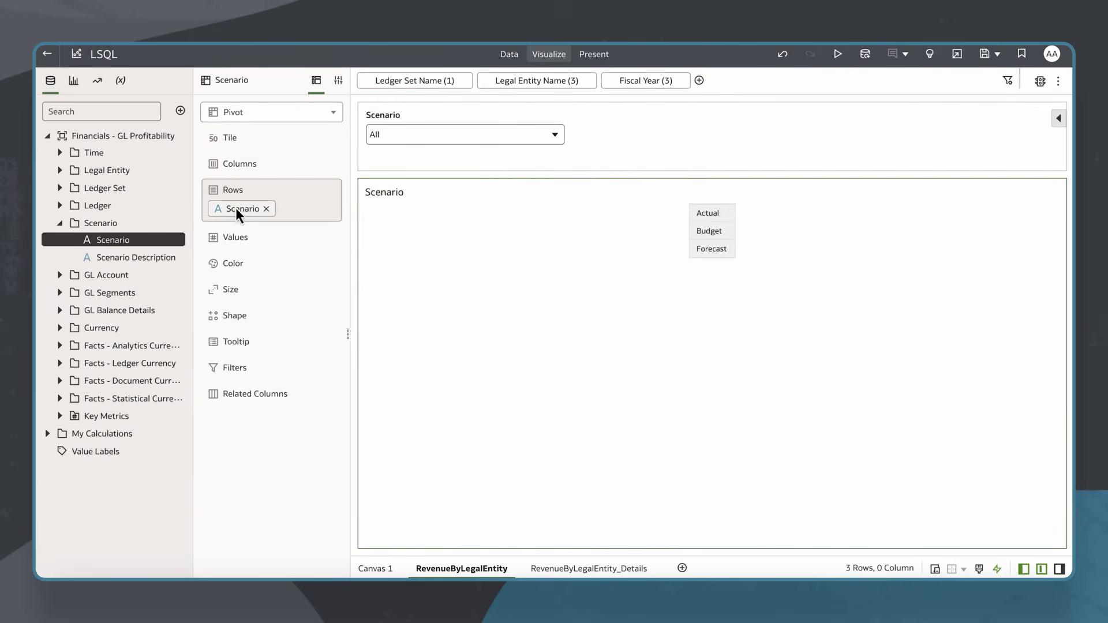
left_click_drag(236, 210, 240, 164)
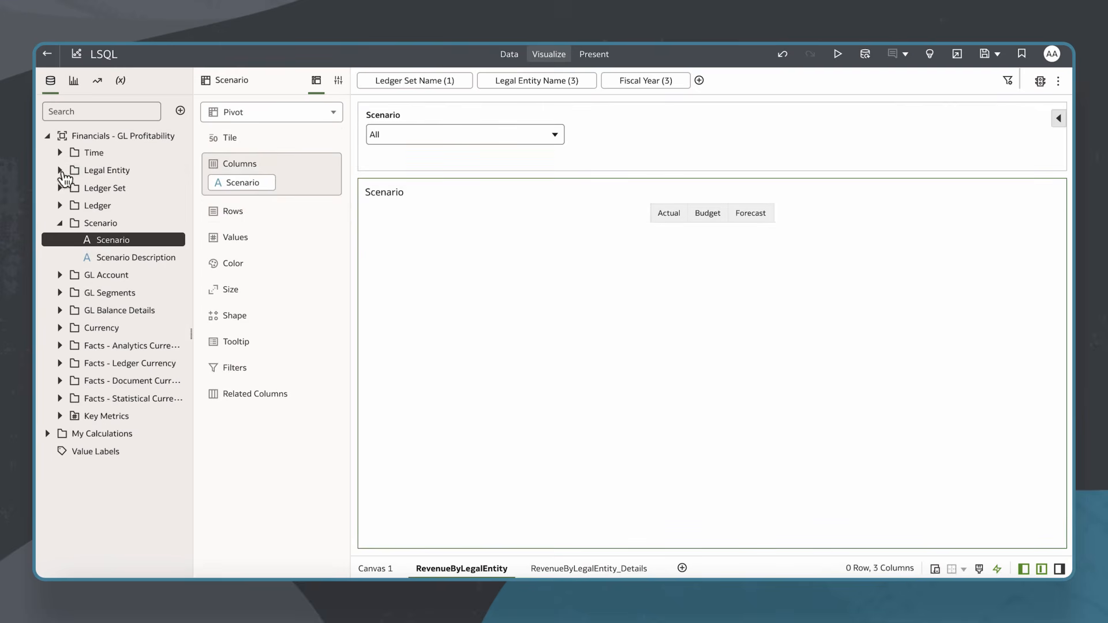
Add Legal Entity Name and Ledger Name to the pivot table's rows
left_click(60, 170)
double_click(124, 187)
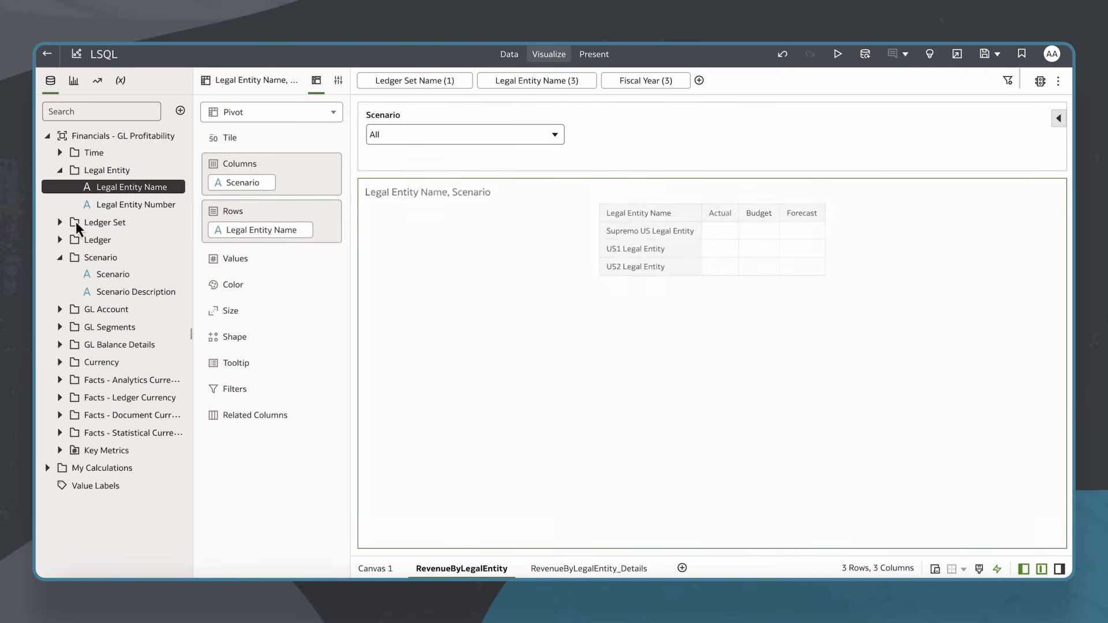
left_click(60, 239)
left_click(133, 259)
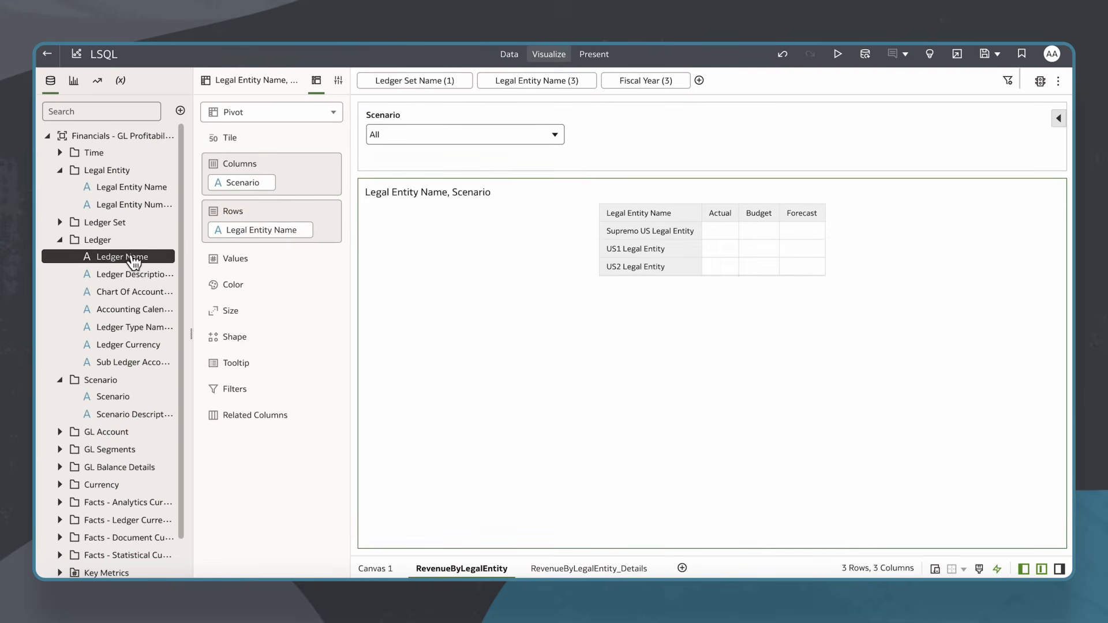
double_click(133, 259)
Add the Revenue metric from Key Metrics to the pivot table's values
scroll(115, 450, "down", 1)
left_click(59, 531)
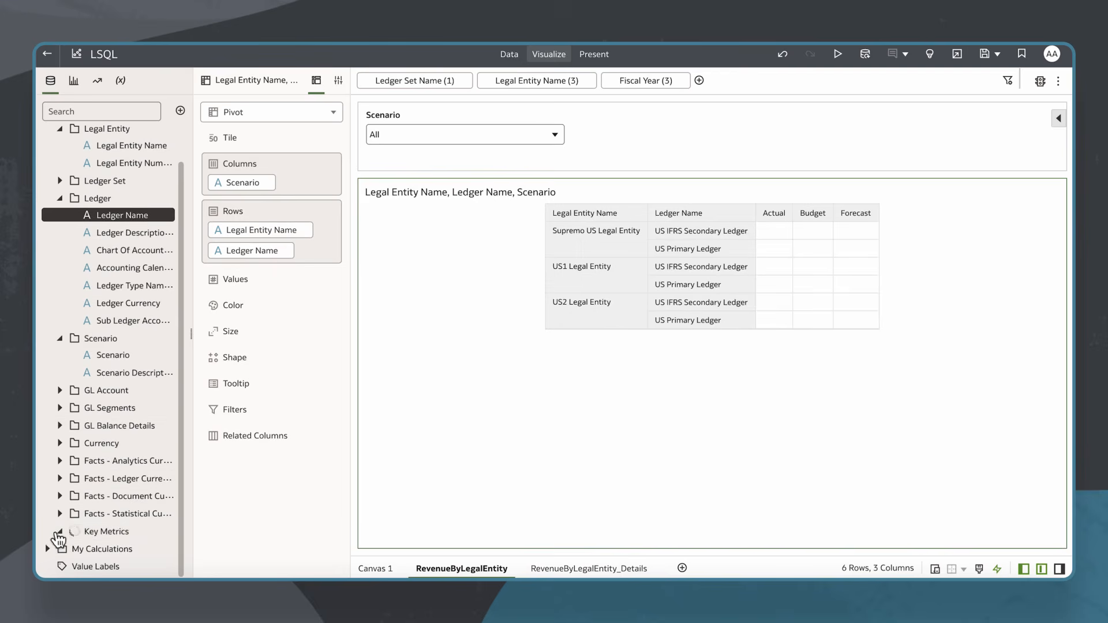
double_click(101, 548)
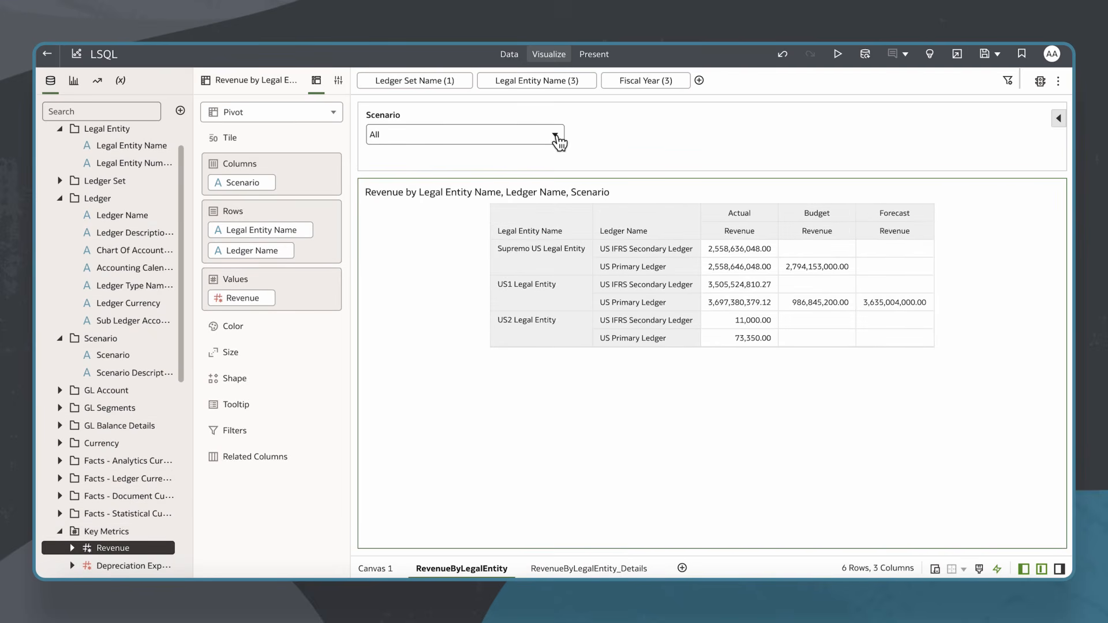
Bind the Scenario dashboard filter on this canvas to the Select_Scenario parameter
left_click(557, 137)
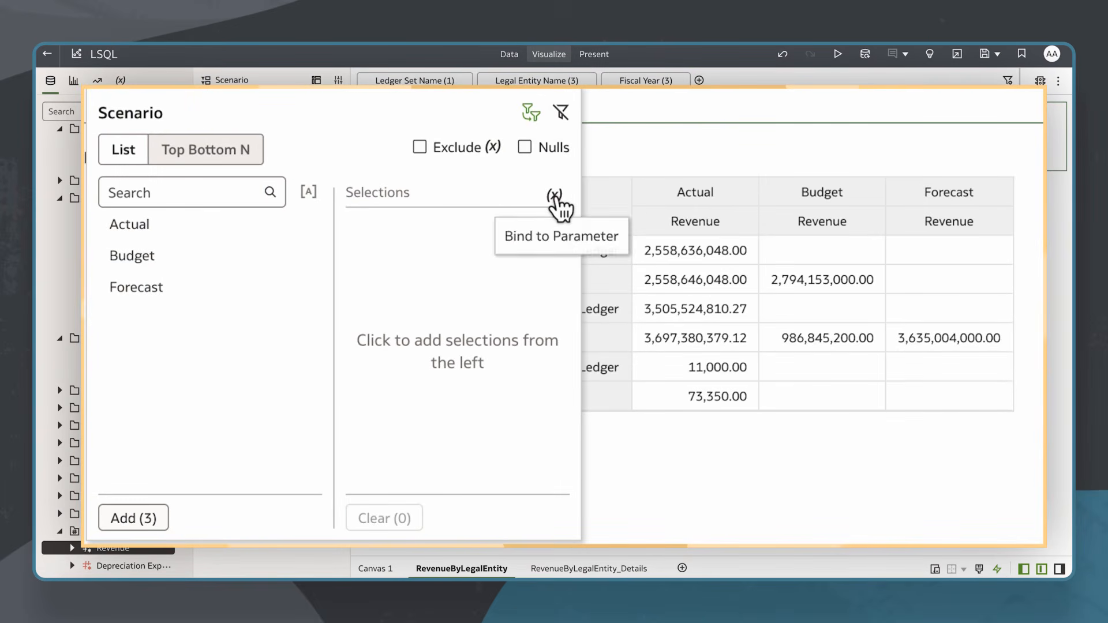
left_click(556, 200)
left_click(594, 342)
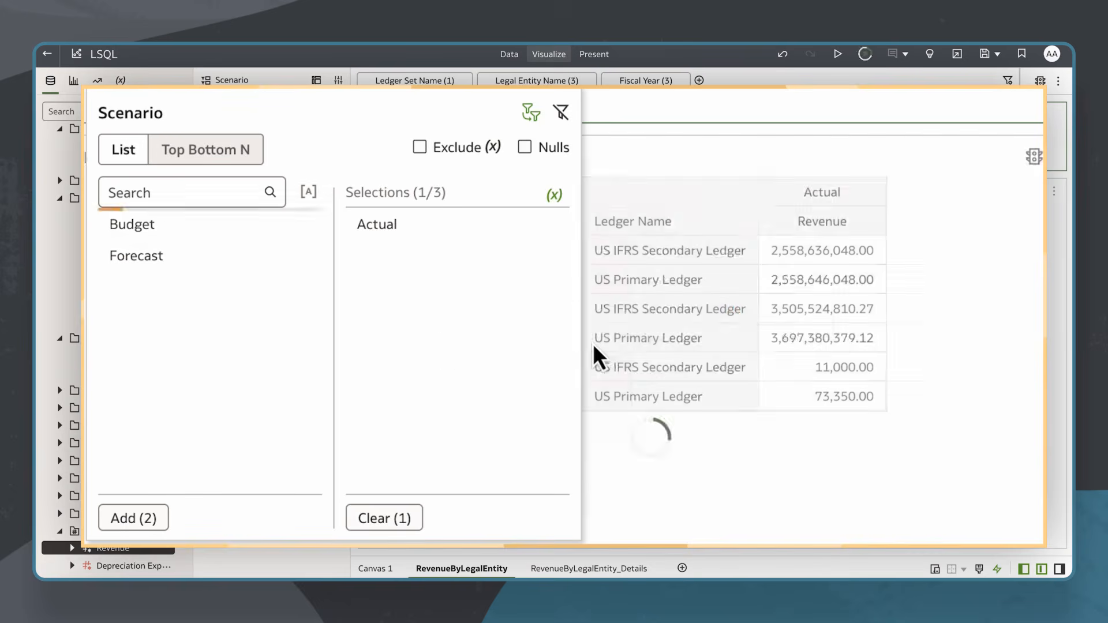
left_click(172, 231)
left_click(169, 226)
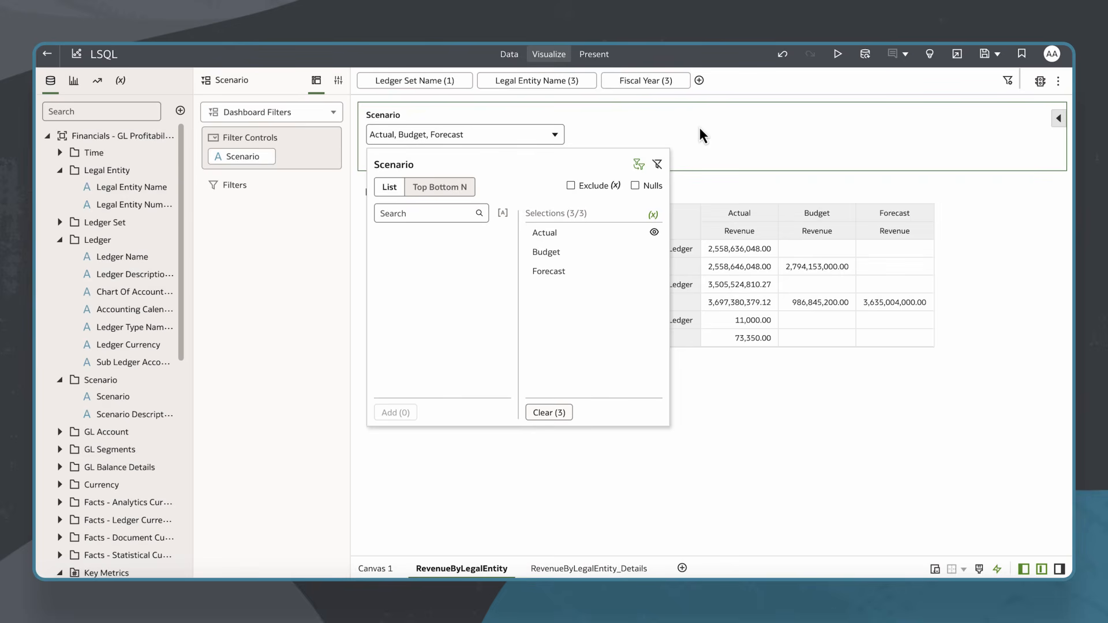
left_click(699, 129)
Bind the Scenario dashboard filter on the RevenueByLegalEntity_Details canvas to Select_Scenario and return to RevenueByLegalEntity
left_click(120, 80)
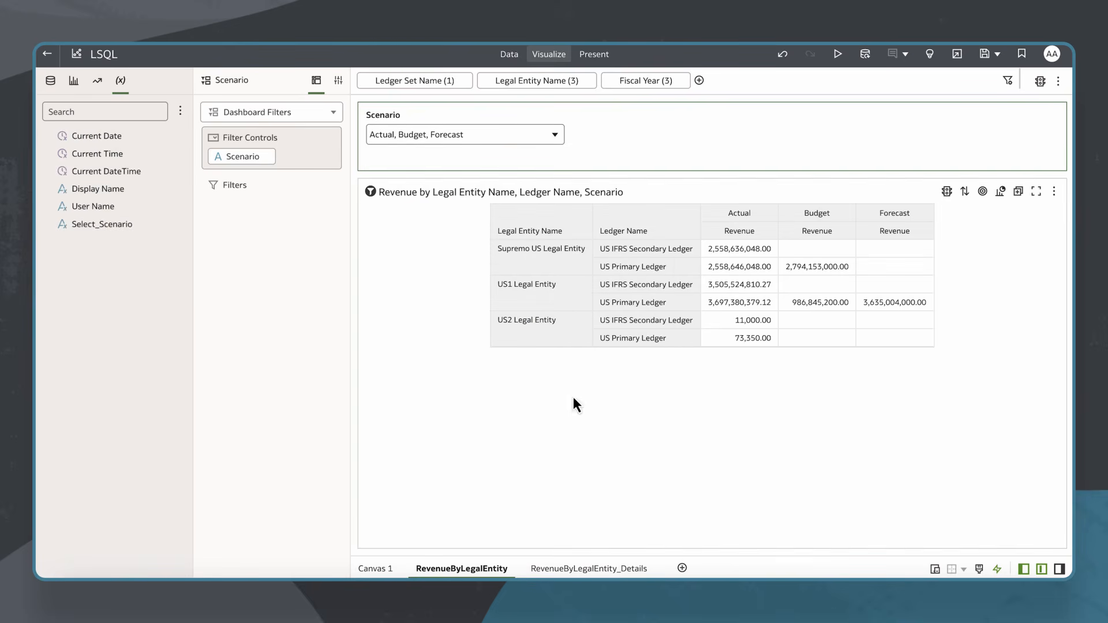
left_click(584, 569)
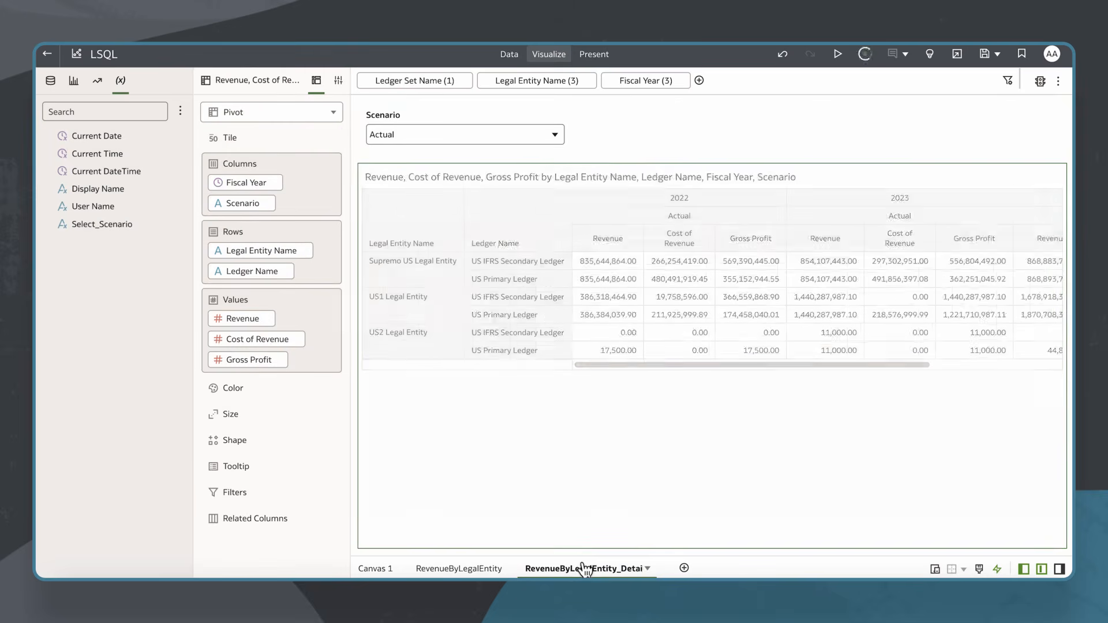
left_click(555, 134)
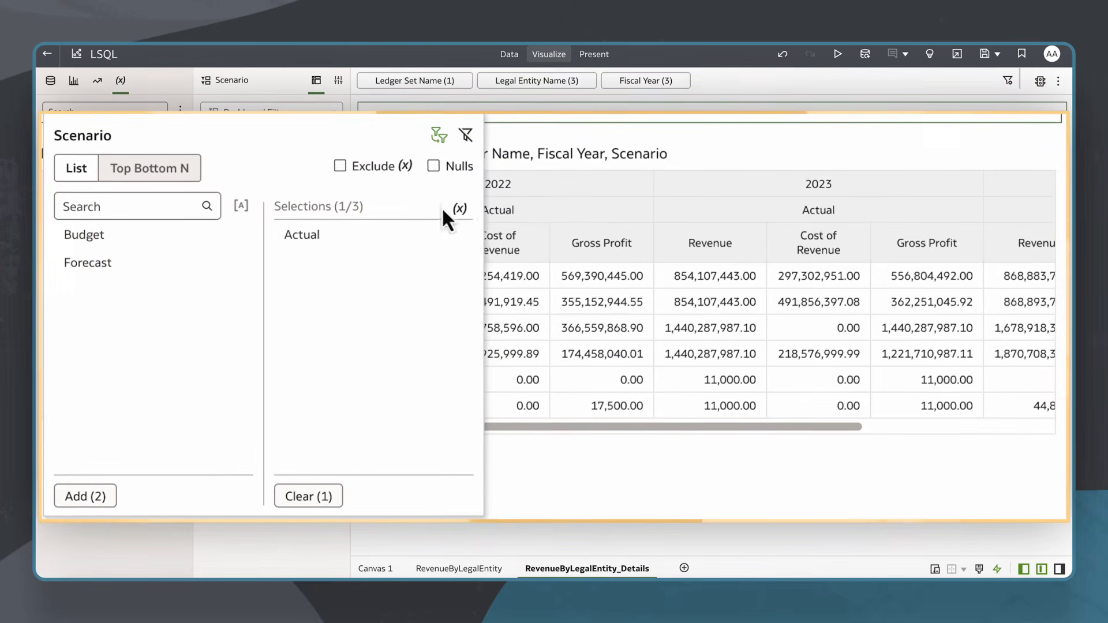
left_click(460, 210)
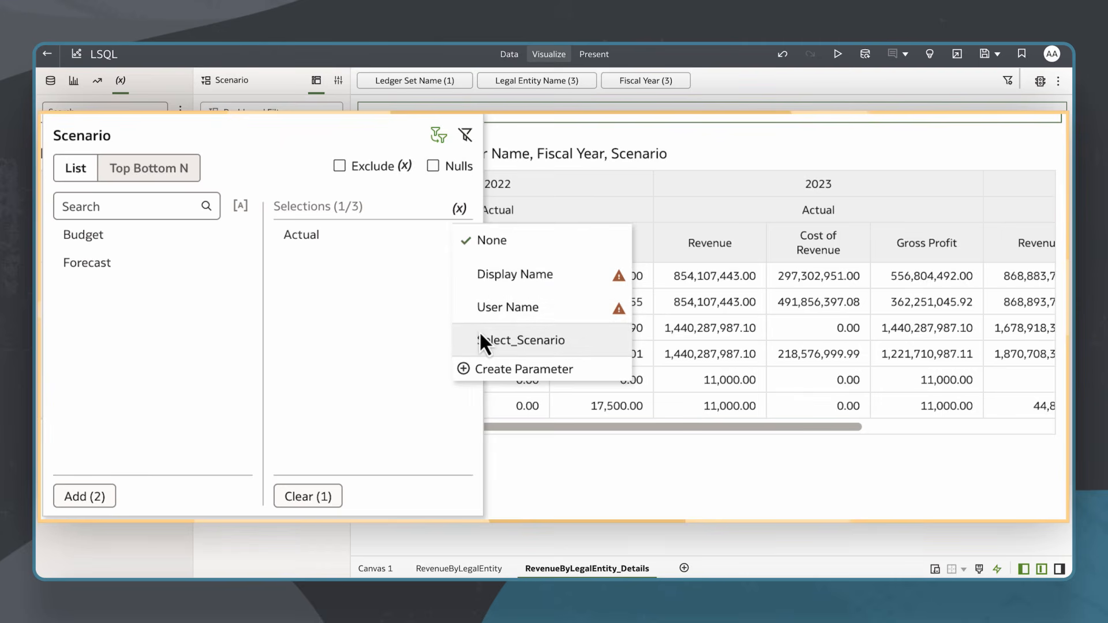
left_click(481, 336)
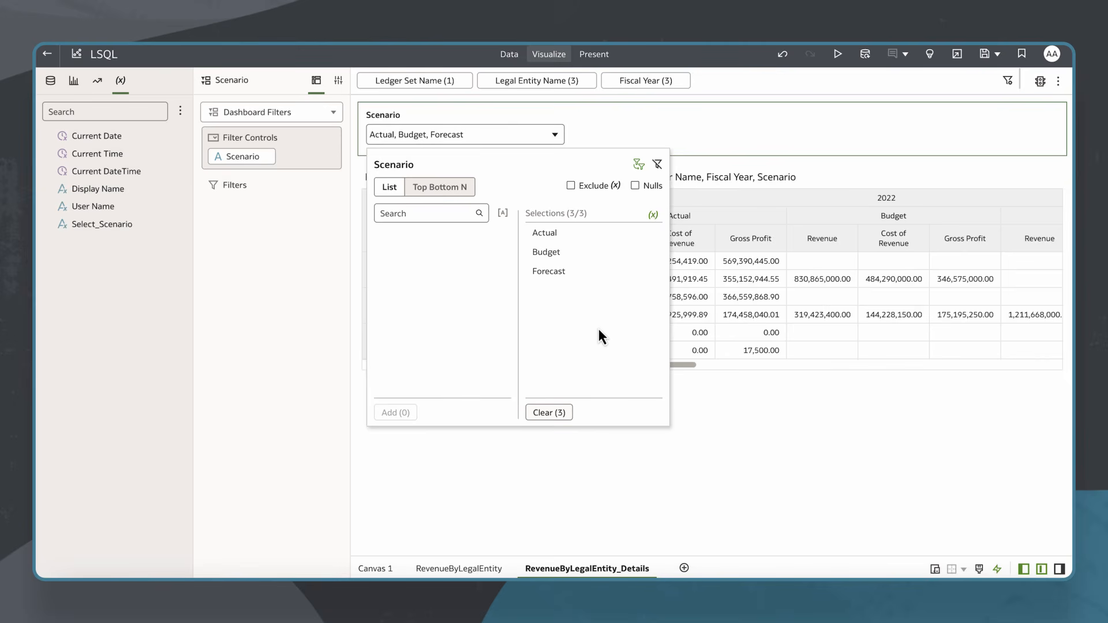
left_click(722, 398)
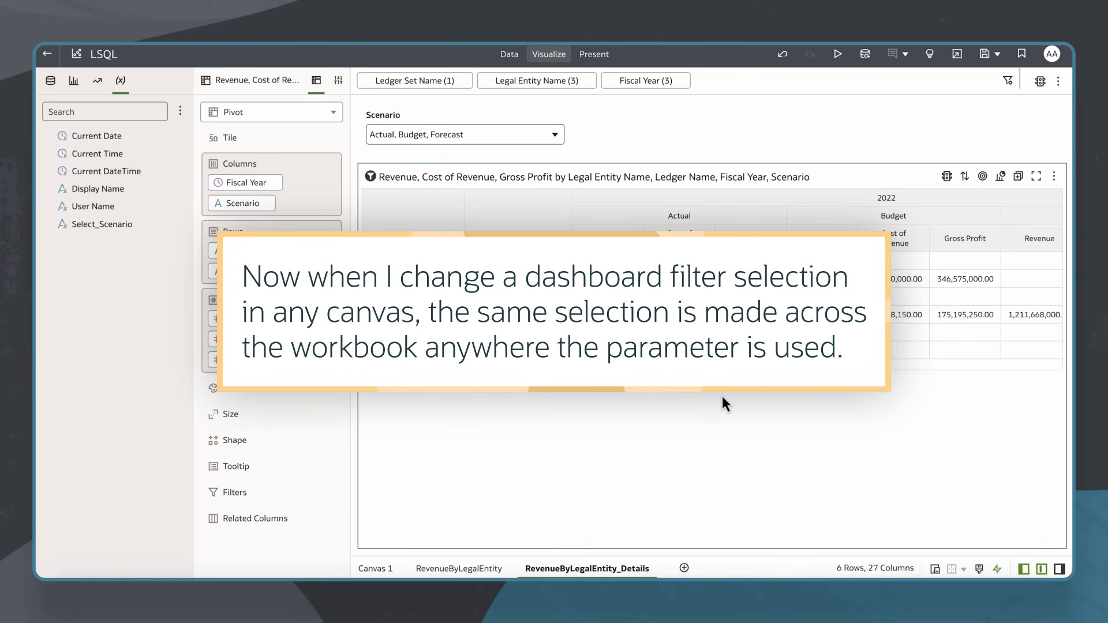
left_click(466, 570)
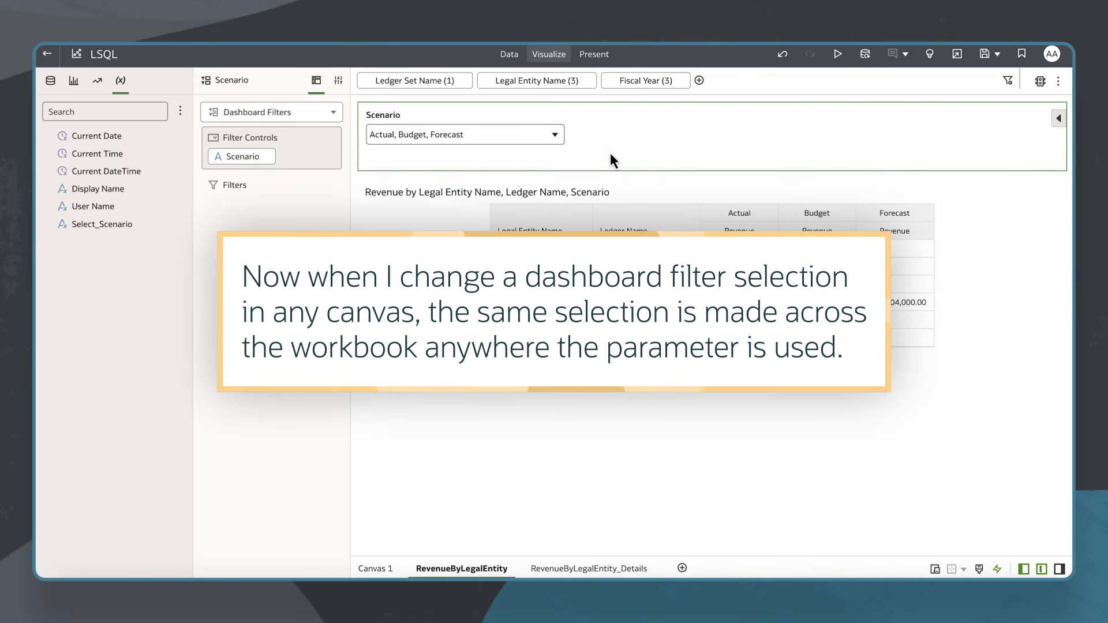